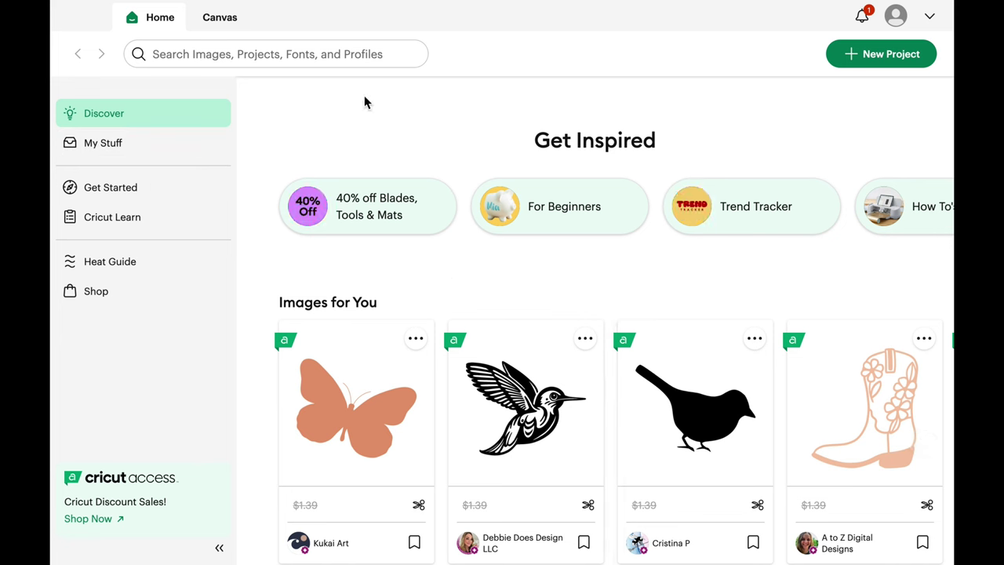
Start a blank Untitled Project canvas from the Home page
left_click(225, 24)
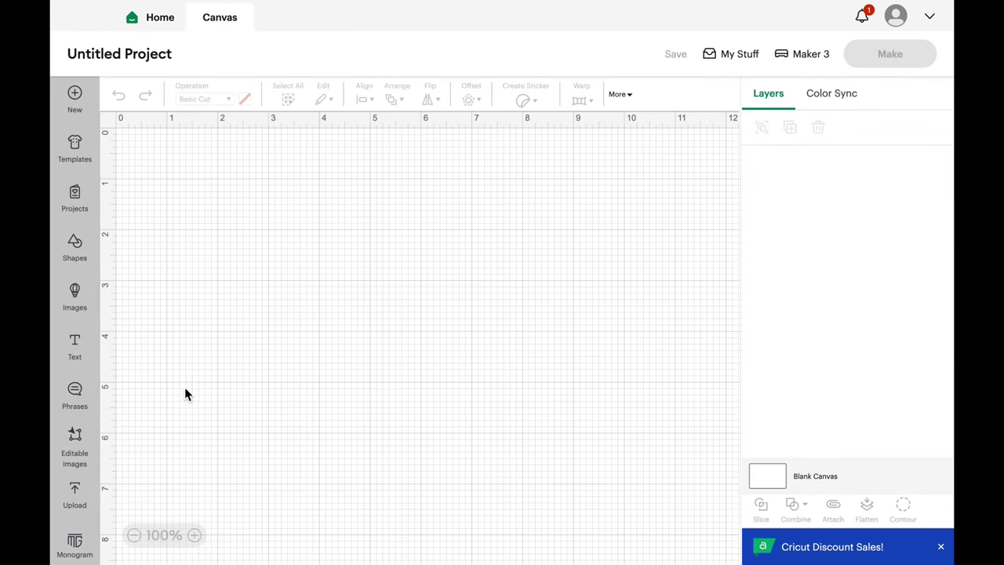
Upload the splash logo image file and set its image type to Complex
left_click(82, 489)
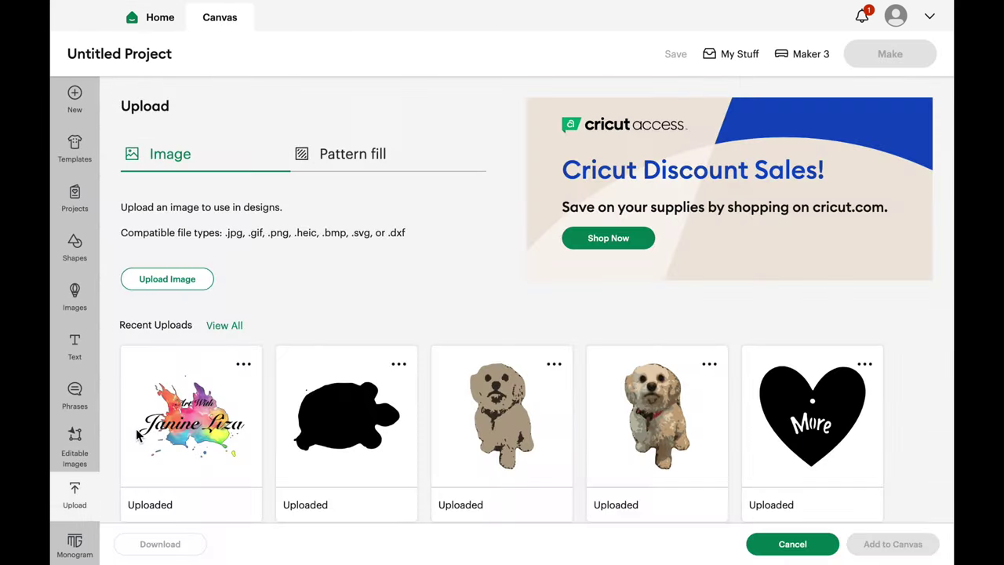
left_click(191, 283)
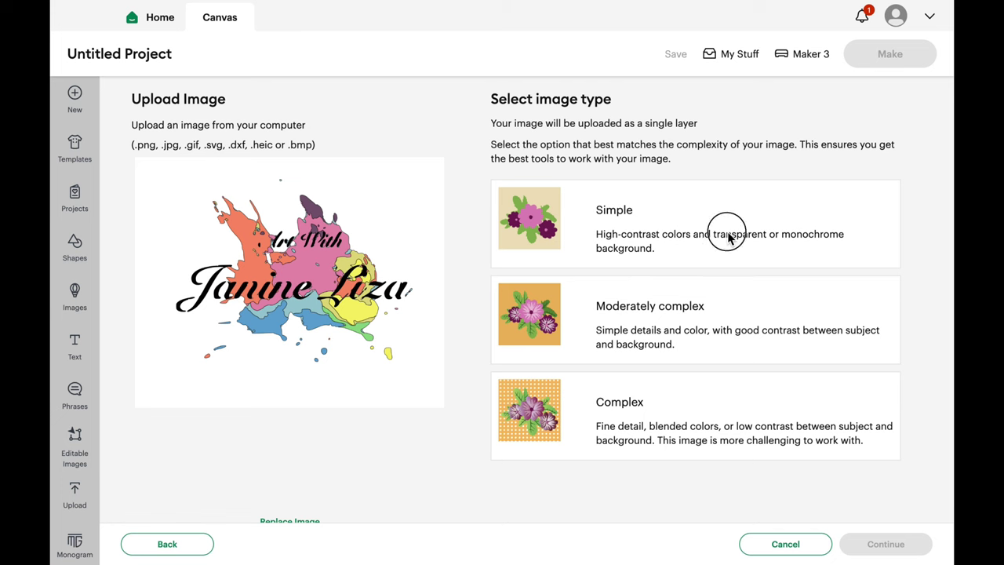
left_click(728, 238)
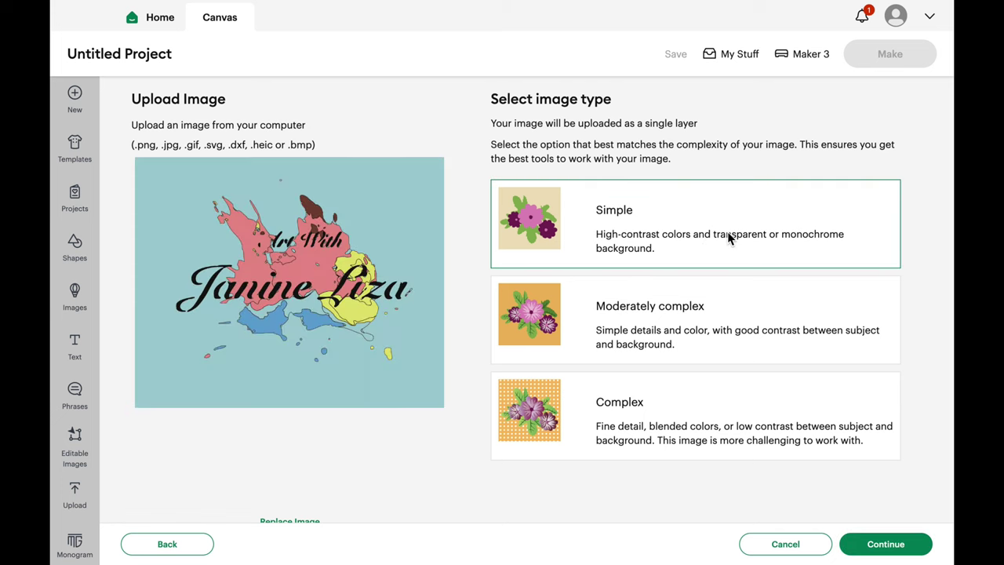
left_click(708, 442)
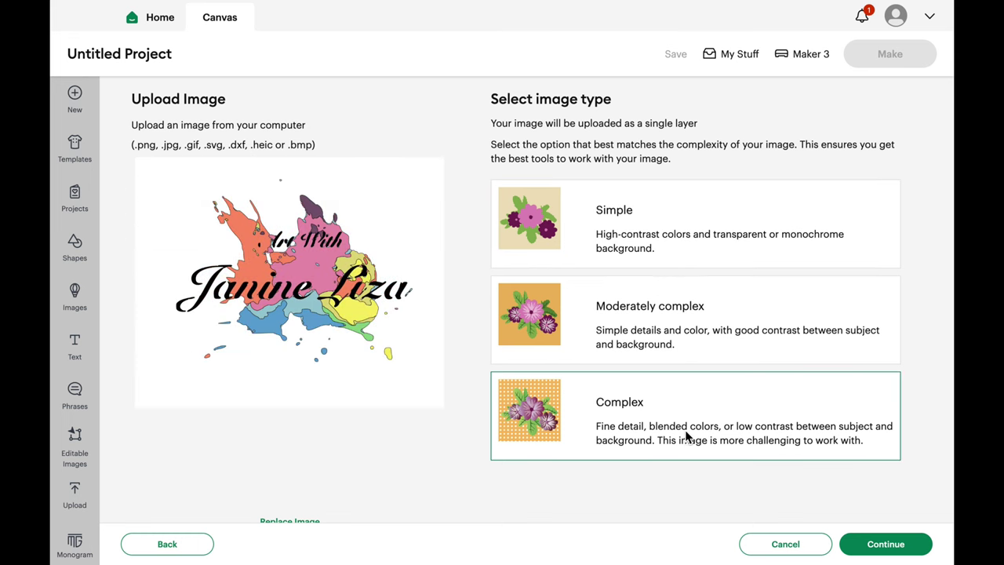
Automatically remove the logo's white background and apply the cutout
left_click(899, 547)
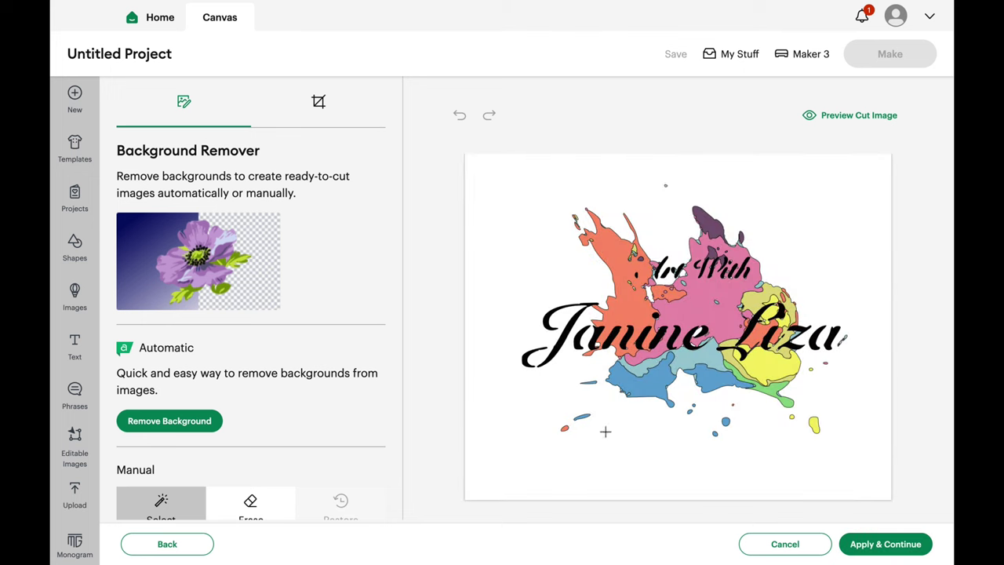
left_click(197, 421)
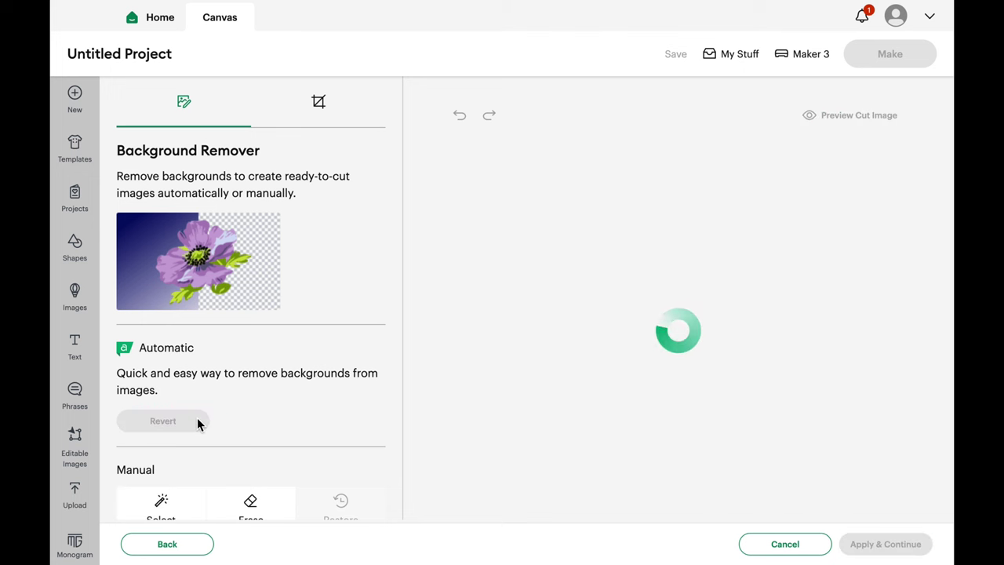
scroll(291, 414, "down", 1)
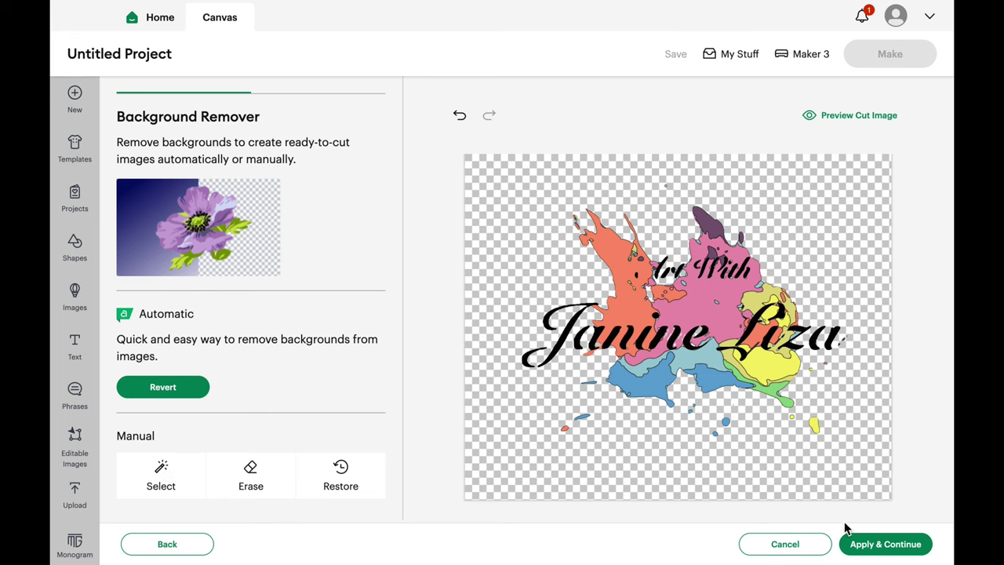
left_click(890, 545)
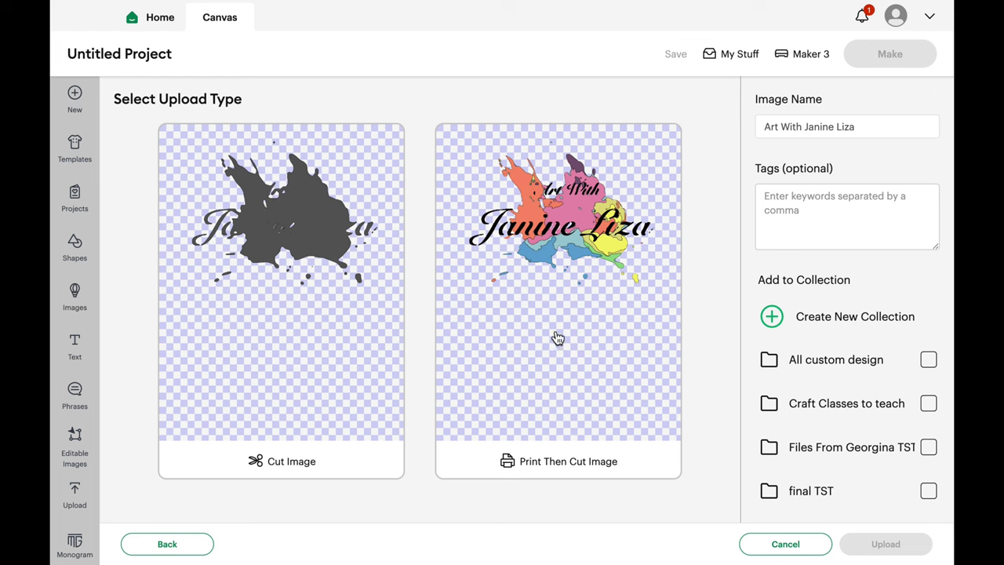
Save the logo as a Print Then Cut image in All custom design, then select its thumbnail
left_click(571, 295)
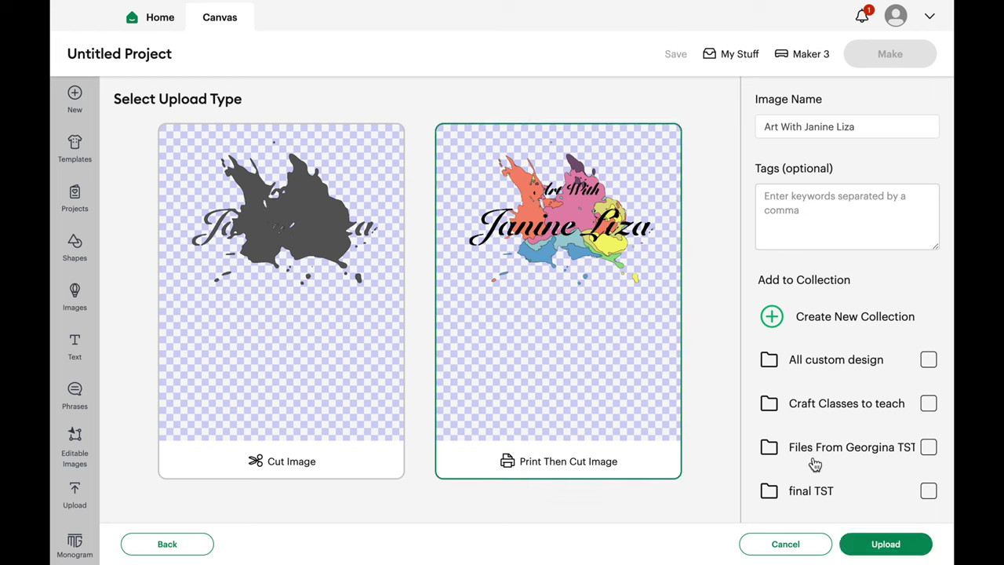
left_click(928, 360)
left_click(900, 545)
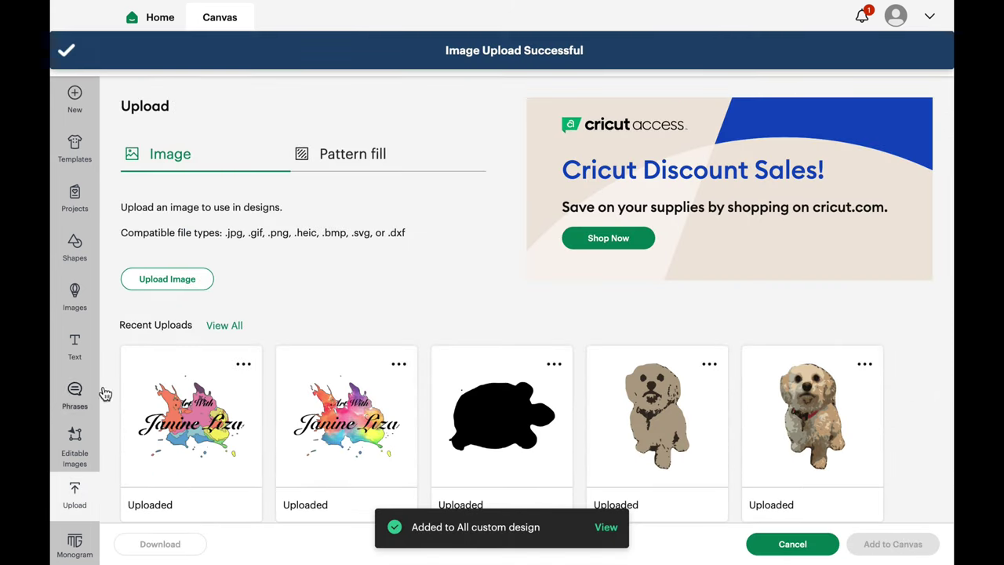
left_click(190, 424)
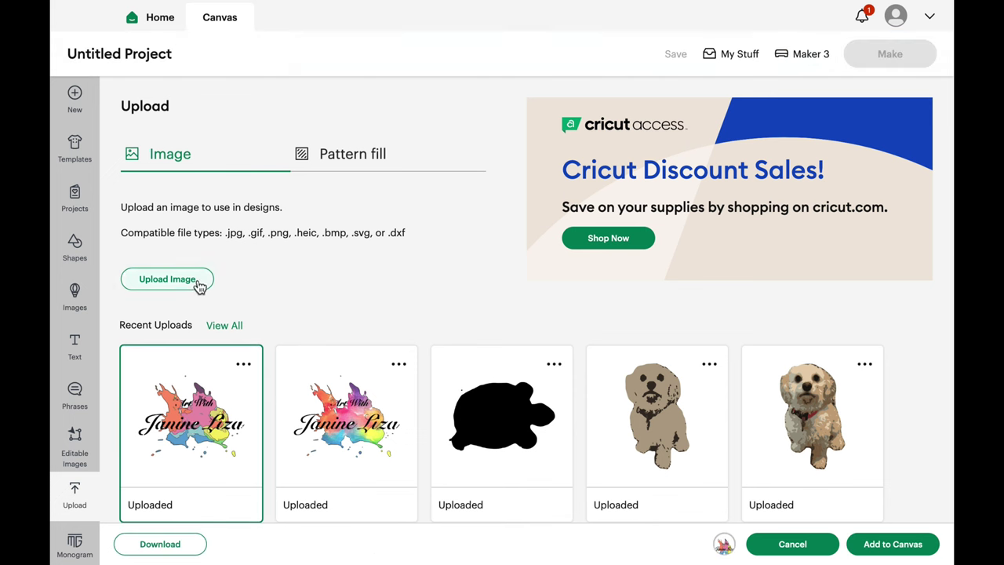
Add the 6.28 x 4.86 in logo to the canvas, nudge it right and down, and select it
left_click(902, 546)
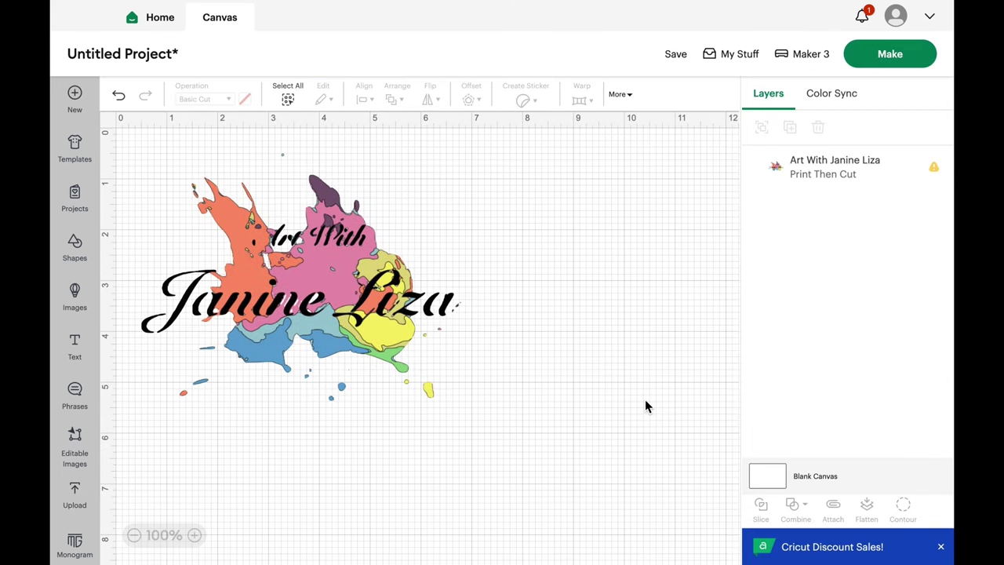
left_click(377, 351)
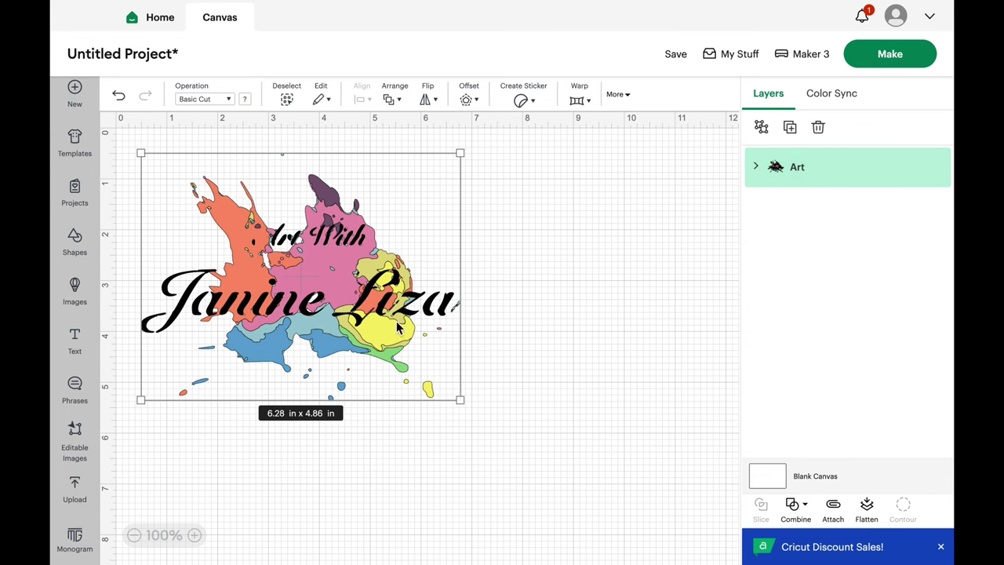
left_click(551, 336)
left_click_drag(312, 298, 389, 338)
left_click(646, 305)
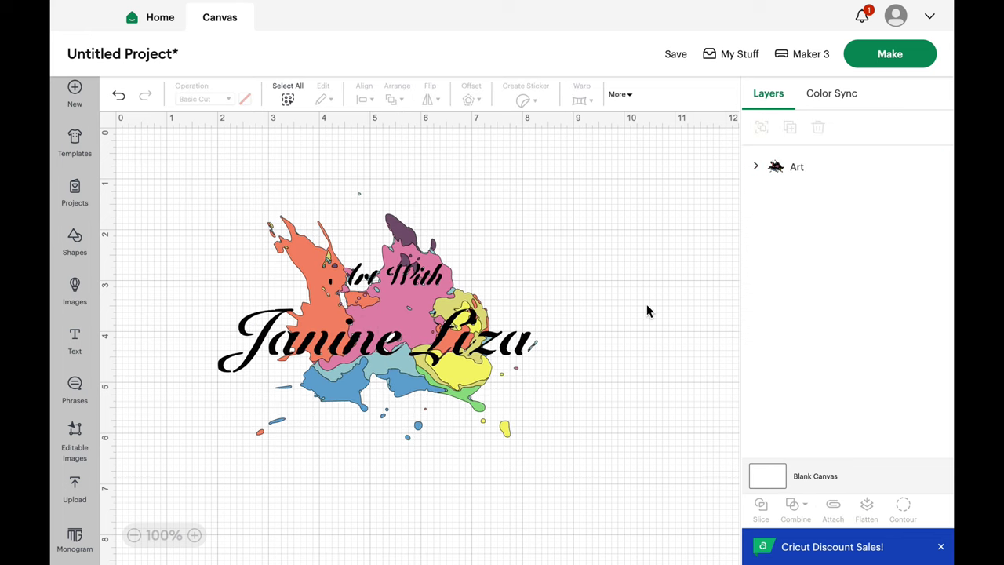
left_click(400, 317)
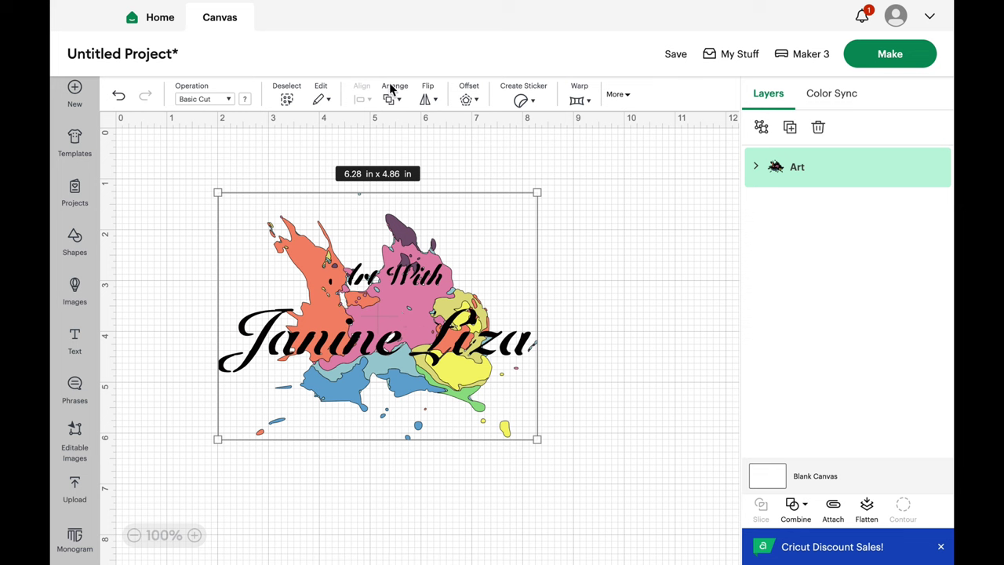
Set a rounded, welded offset around the logo at a distance of 0.403 in
left_click(469, 100)
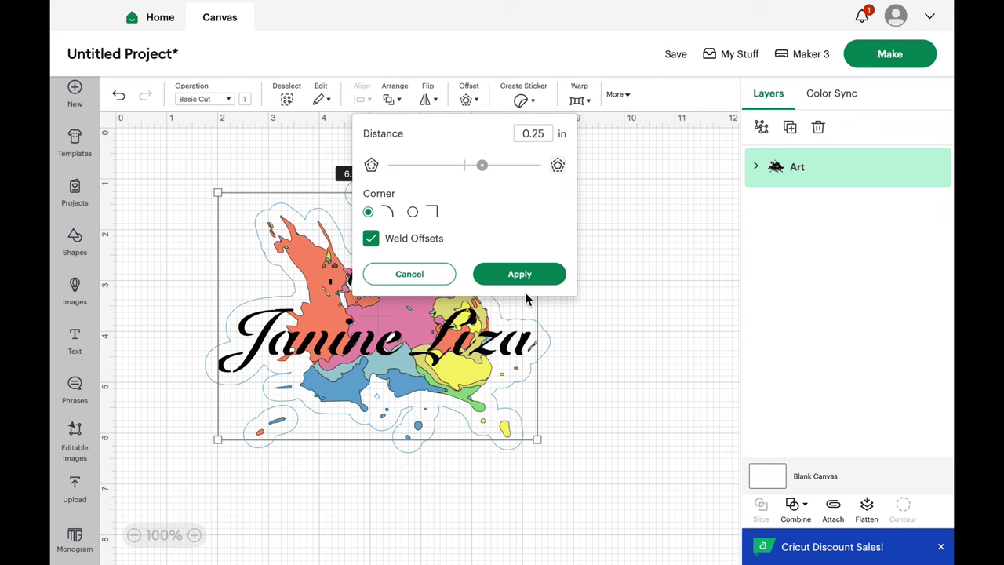
left_click(483, 166)
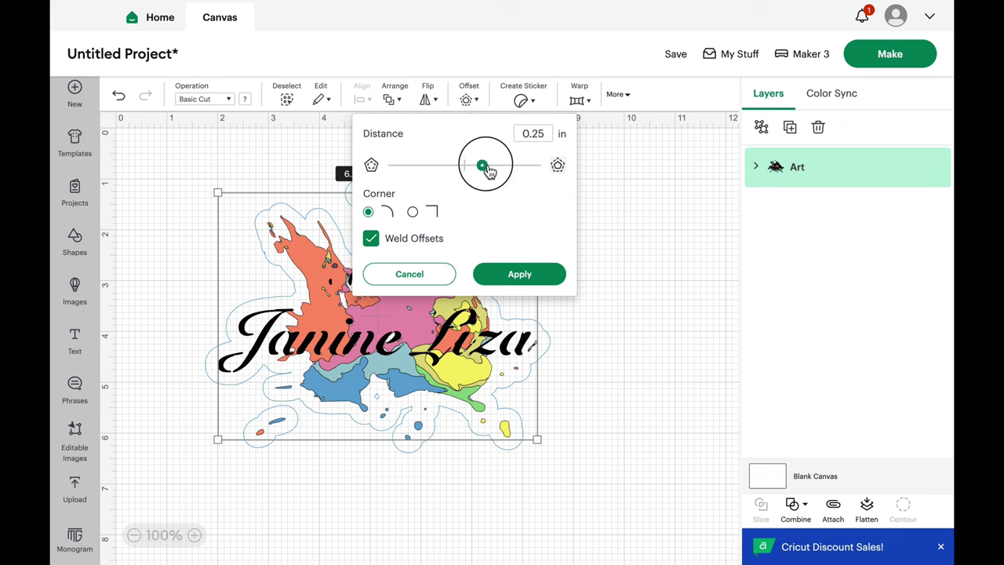
left_click_drag(487, 171, 478, 173)
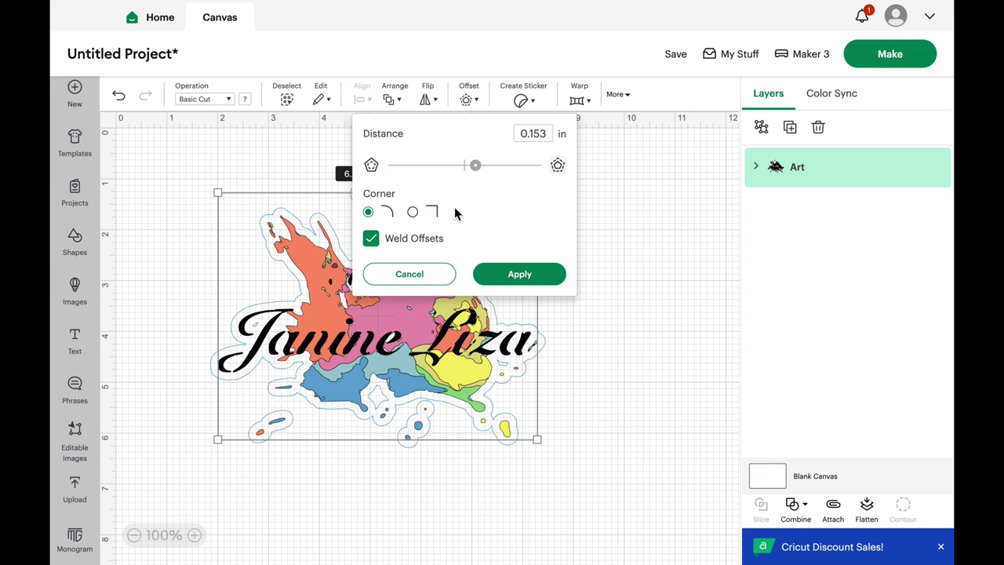
left_click_drag(477, 170, 490, 173)
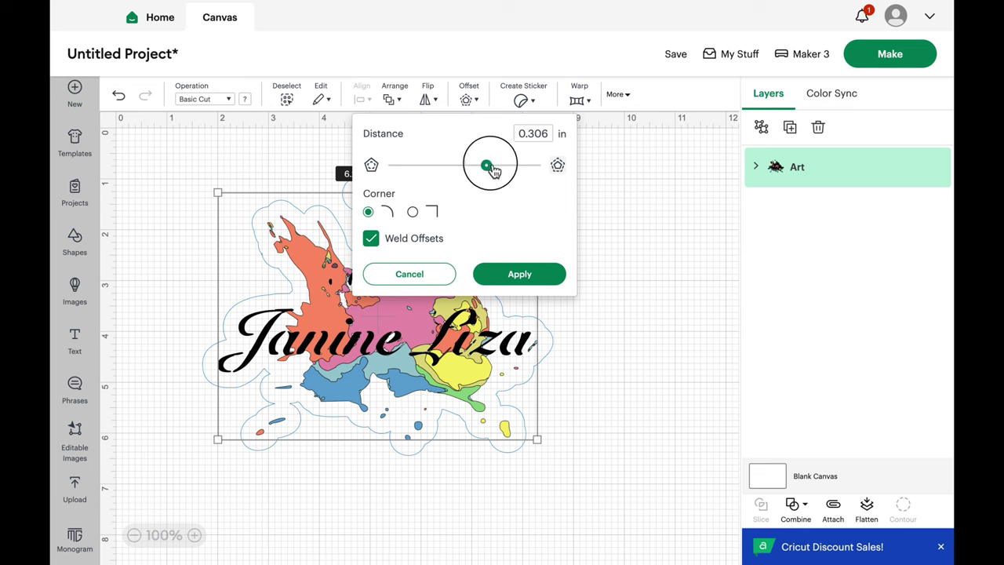
left_click_drag(488, 166, 494, 167)
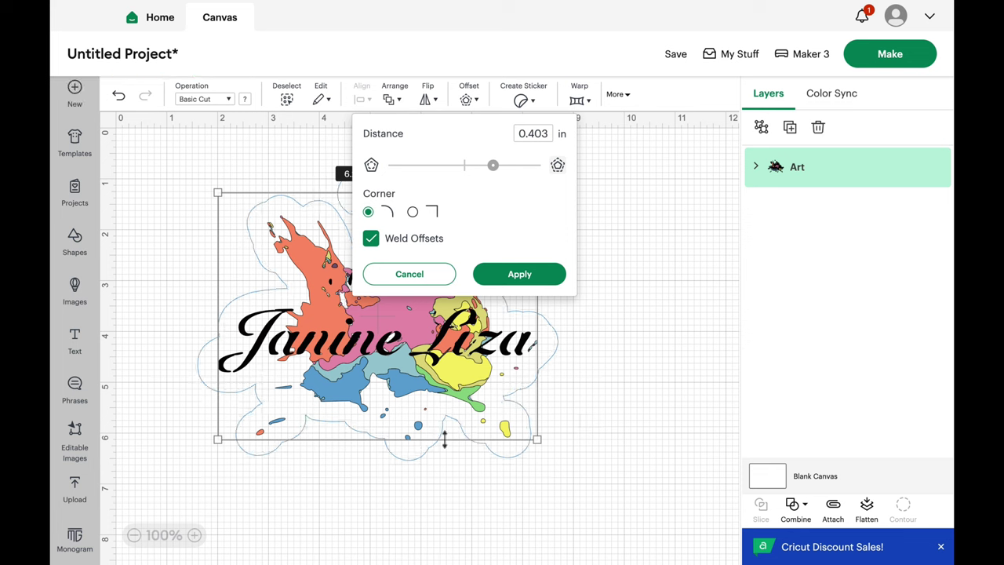
Apply the offset border, try yellow, grey, orange and pink colours, and settle on white
left_click(540, 277)
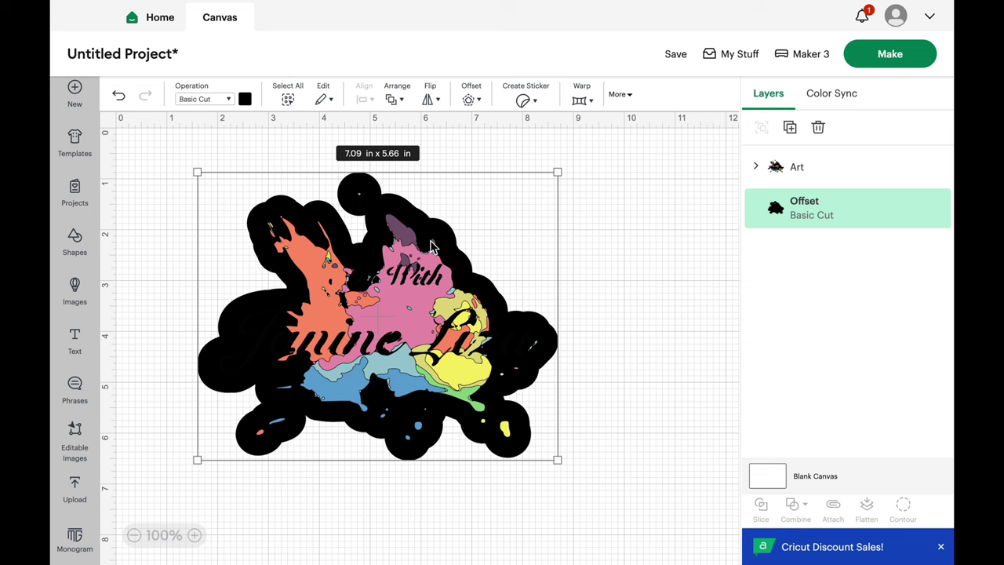
left_click(245, 100)
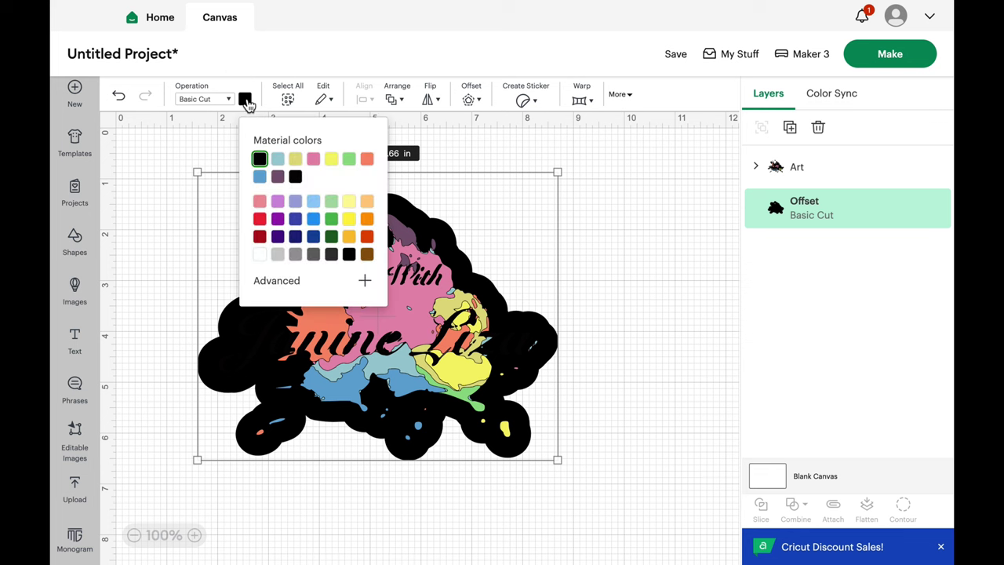
left_click(335, 162)
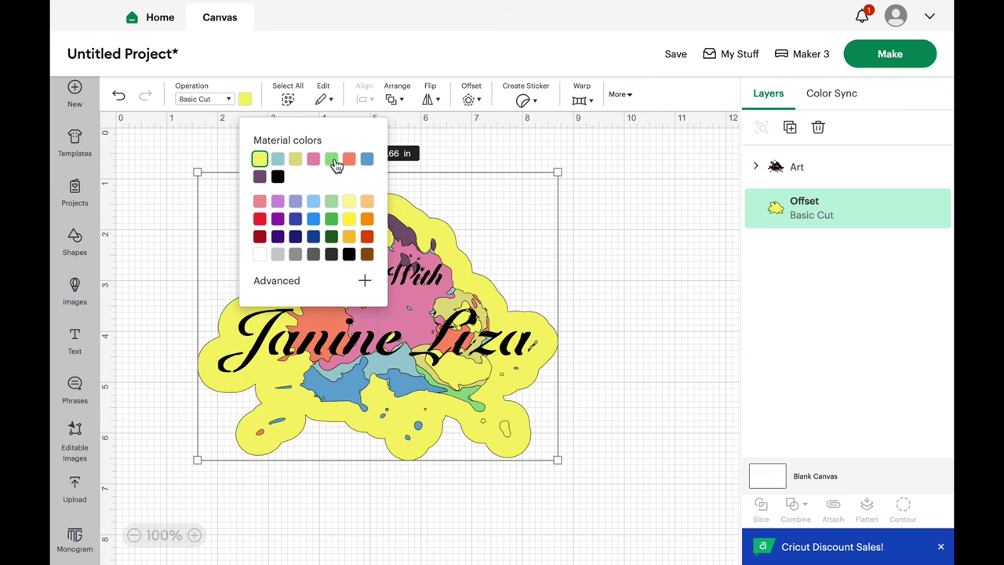
left_click(280, 258)
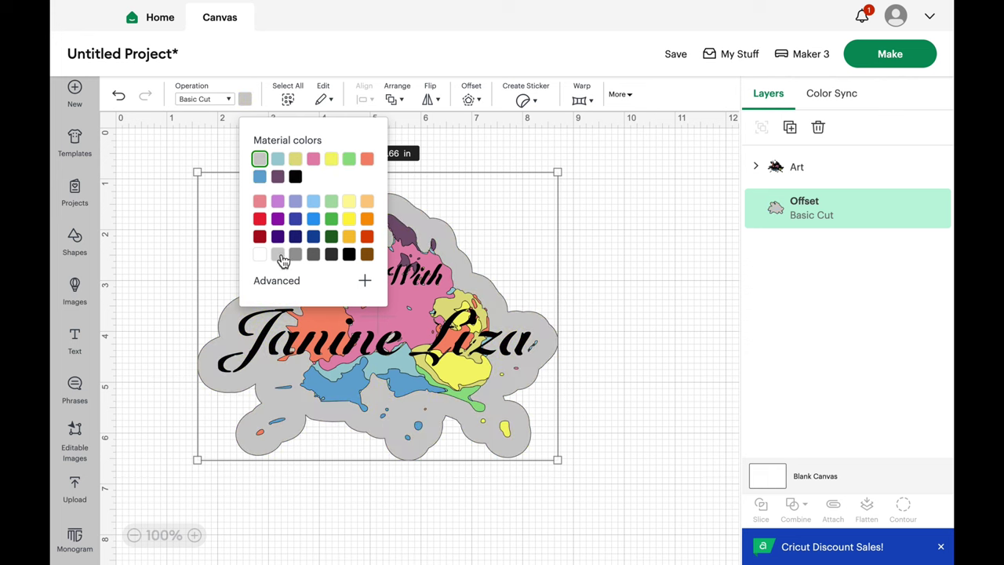
left_click(264, 259)
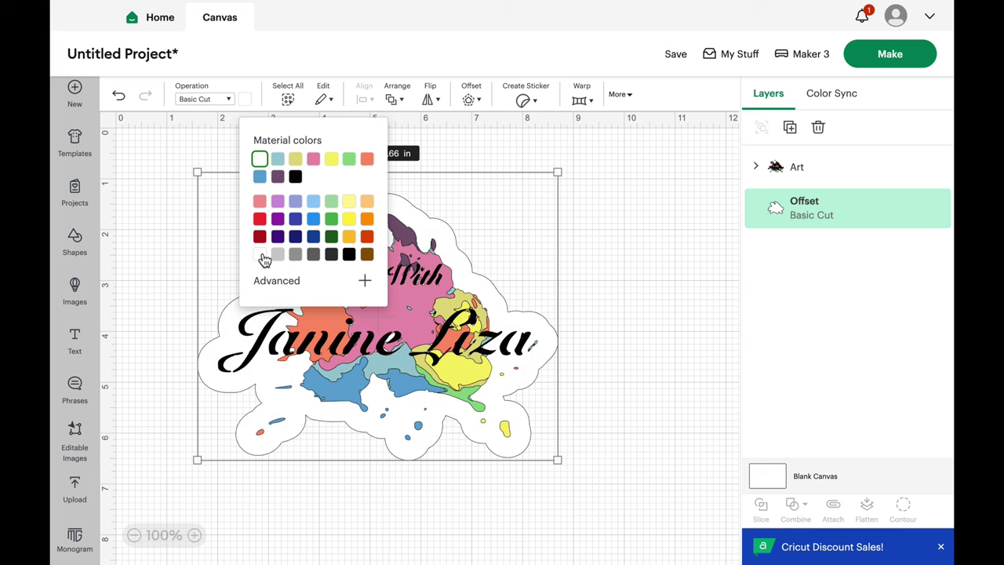
left_click(368, 203)
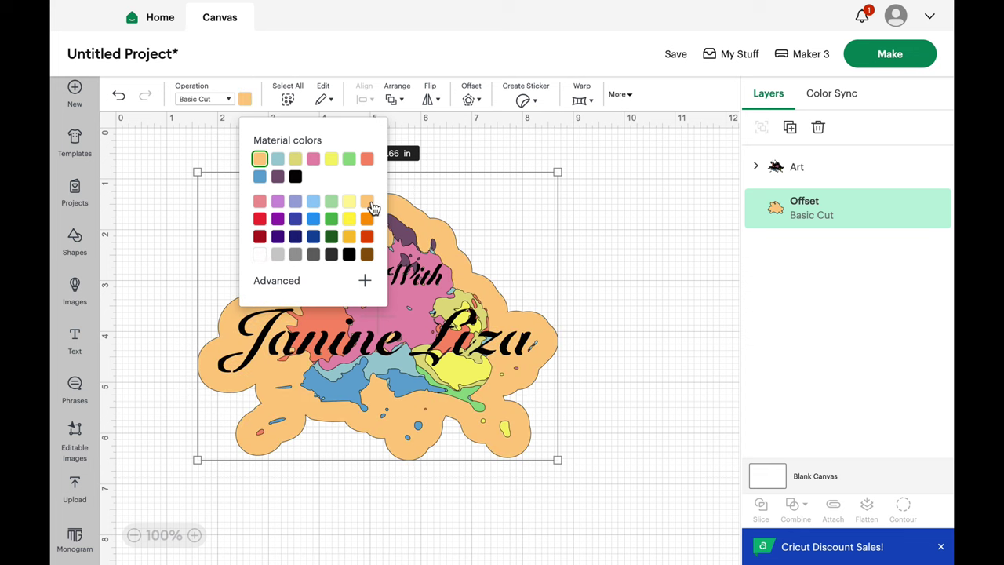
left_click(262, 203)
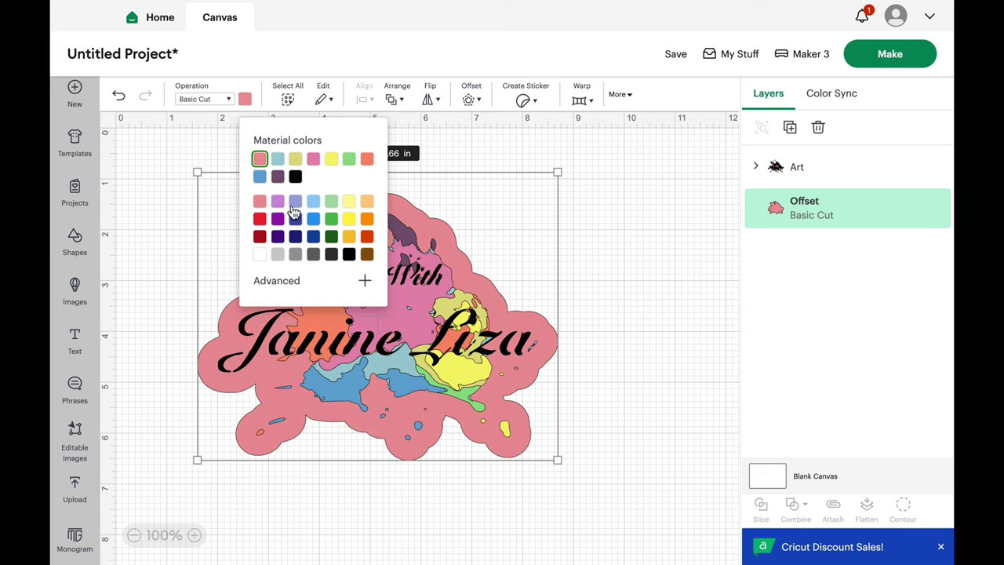
left_click(353, 205)
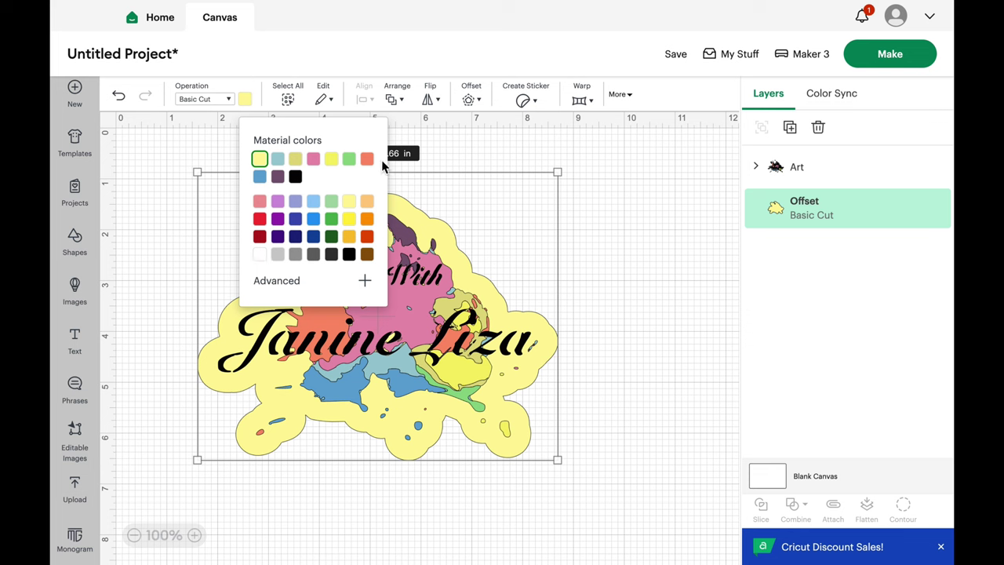
left_click(262, 256)
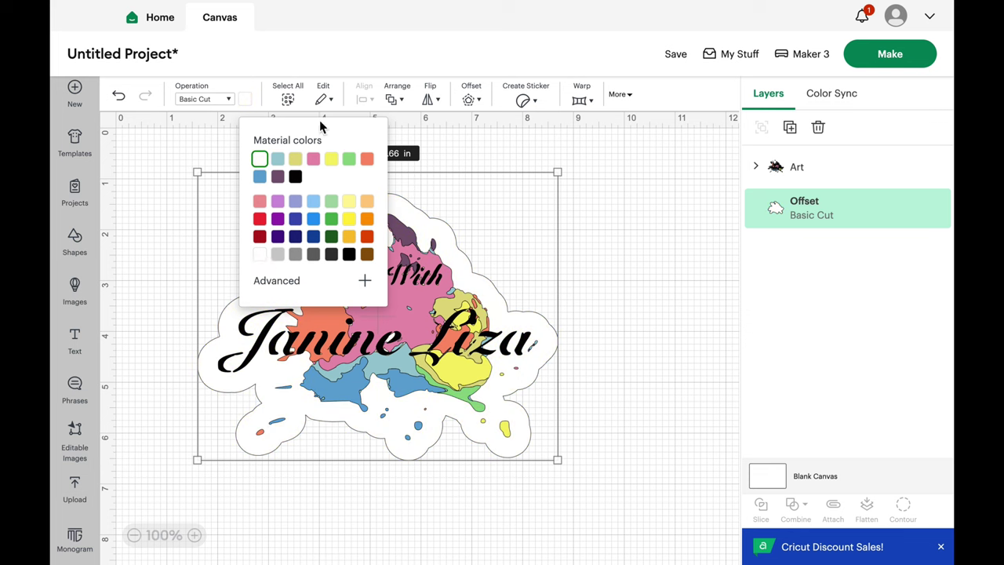
Drag the logo art down and right so it sits off-centre on its white offset
left_click(616, 250)
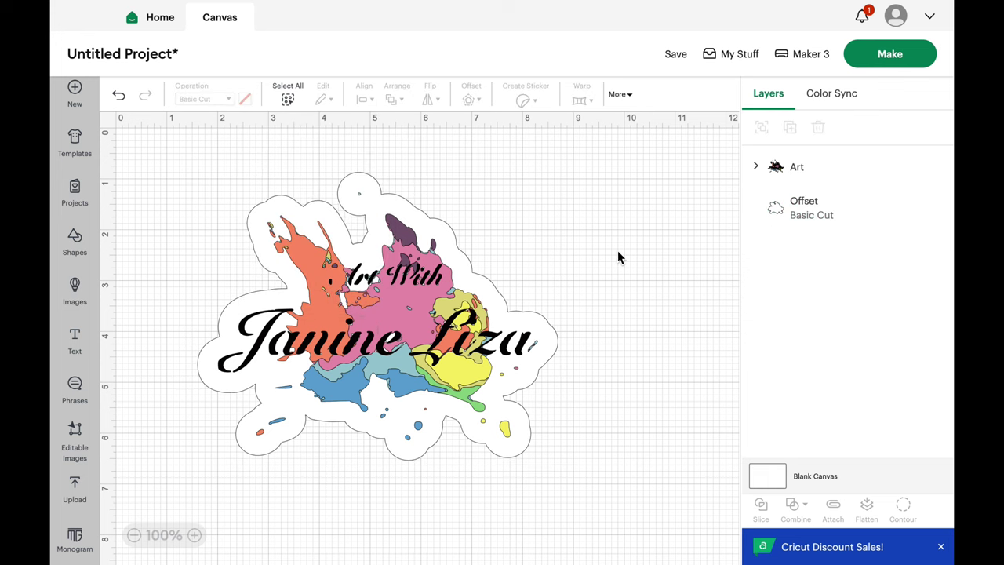
left_click(432, 306)
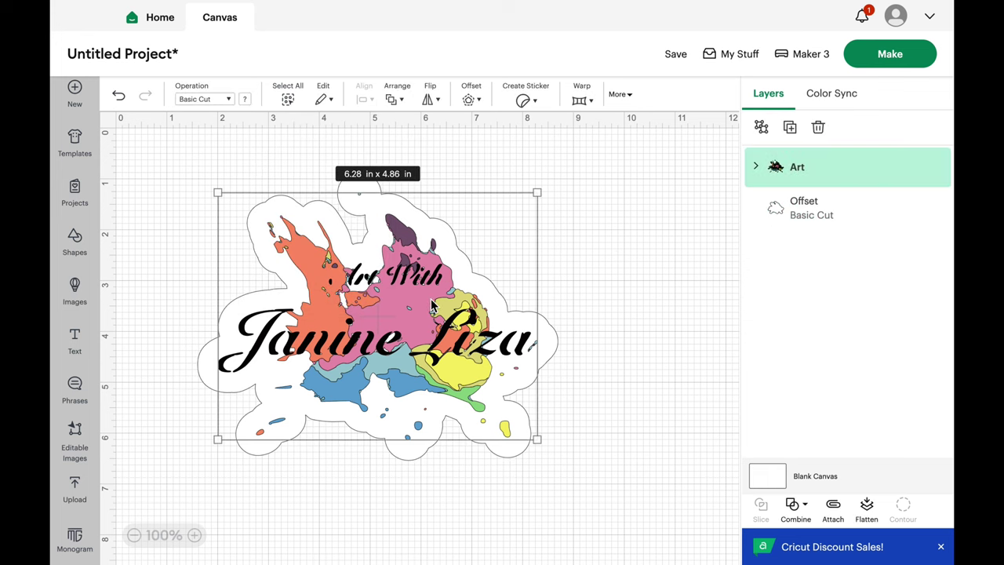
left_click_drag(432, 305, 470, 400)
key("ctrl+a")
left_click(154, 320)
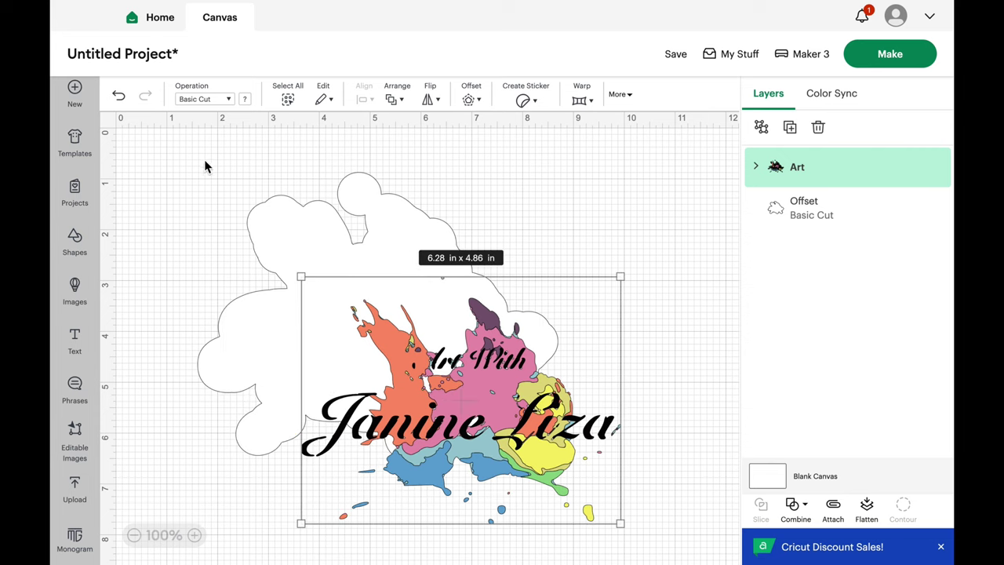
At 75% zoom, centre the art and offset horizontally and vertically, 7.09 x 5.66 in together
left_click(134, 536)
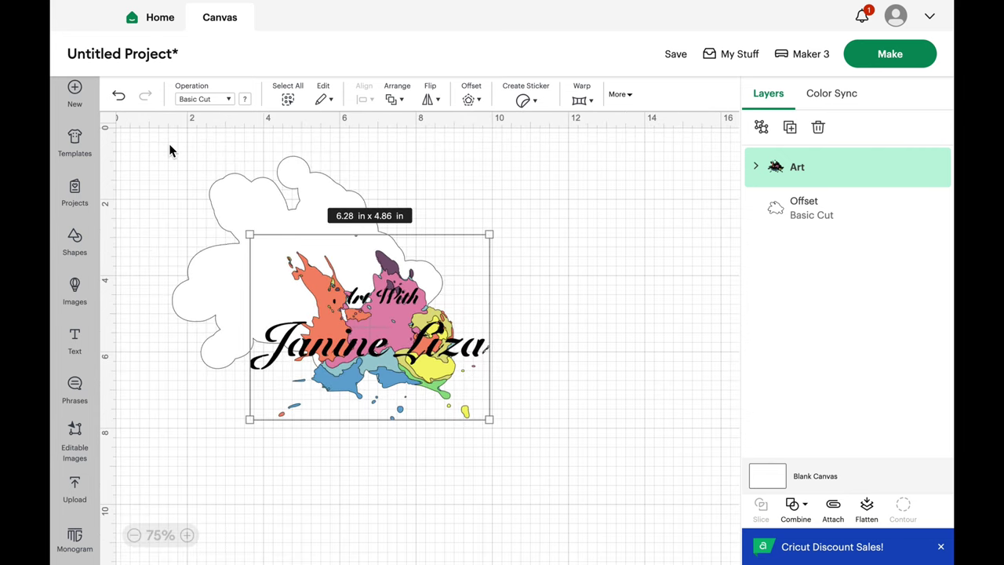
left_click_drag(169, 146, 567, 507)
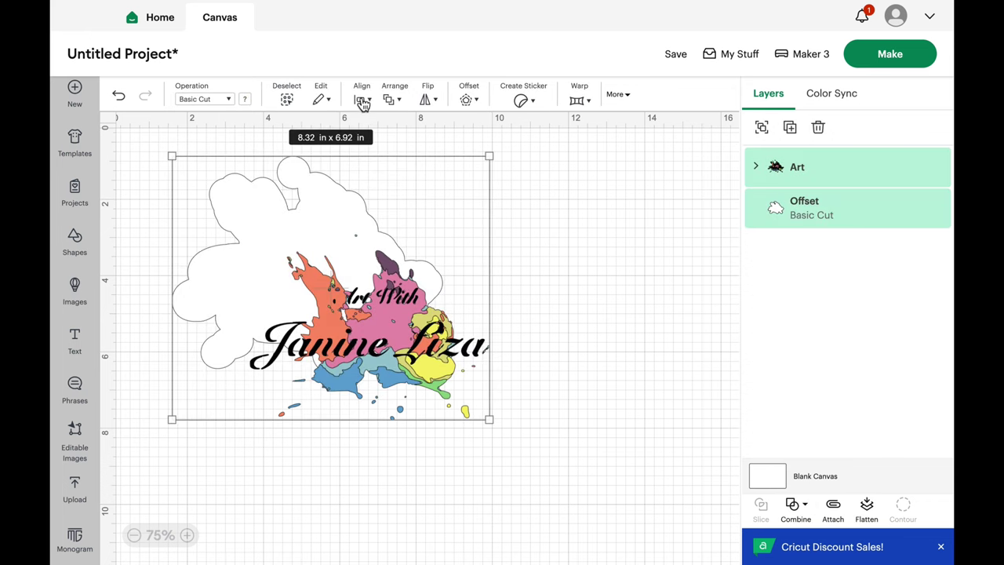
left_click(363, 99)
left_click(430, 178)
left_click(364, 96)
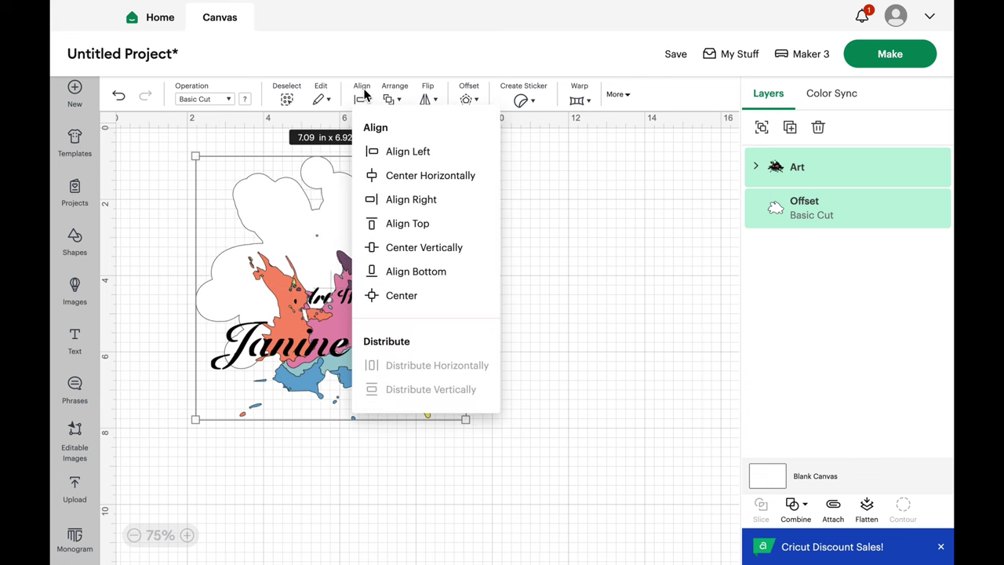
left_click(419, 244)
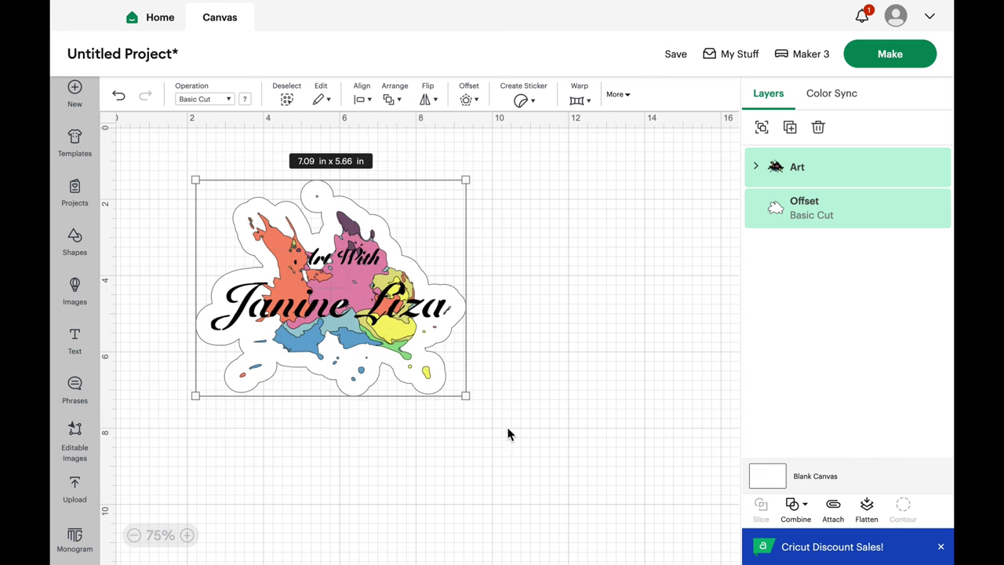
left_click(525, 365)
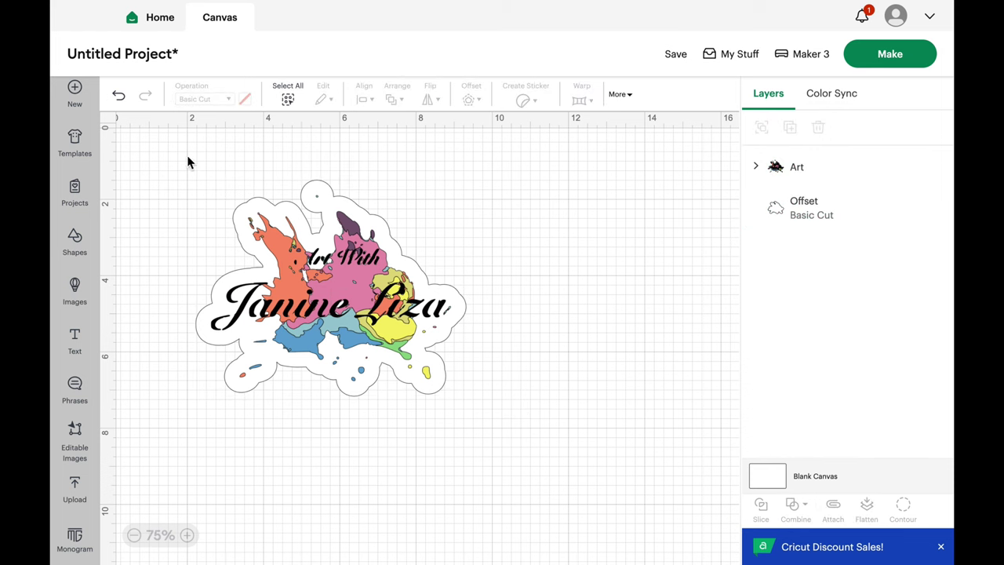
left_click_drag(187, 156, 537, 439)
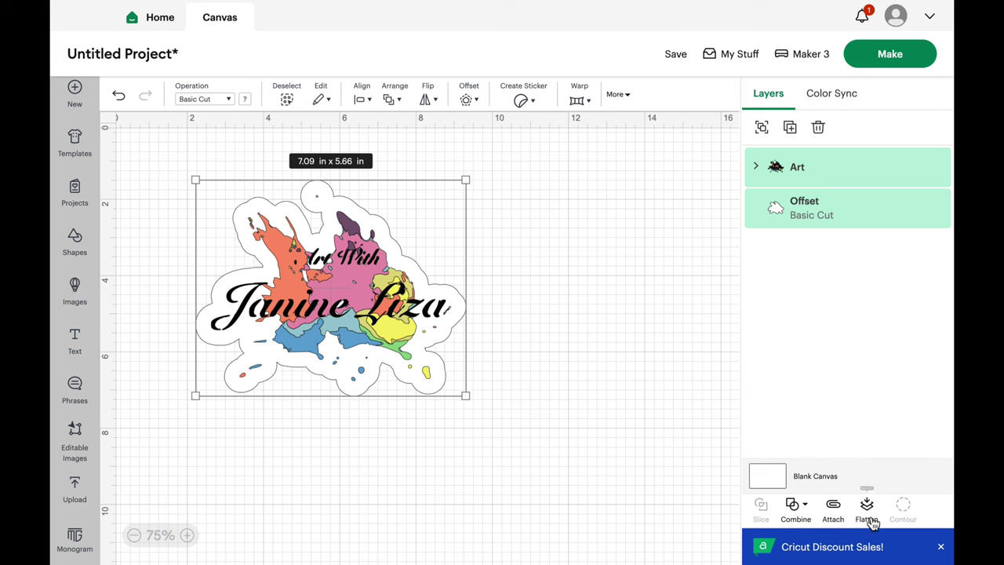
left_click(796, 510)
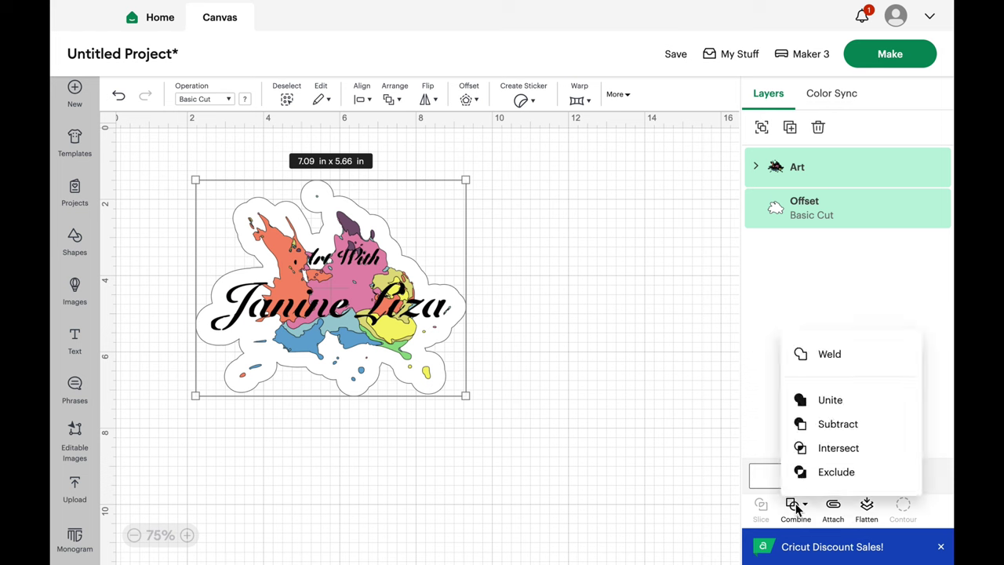
left_click(831, 401)
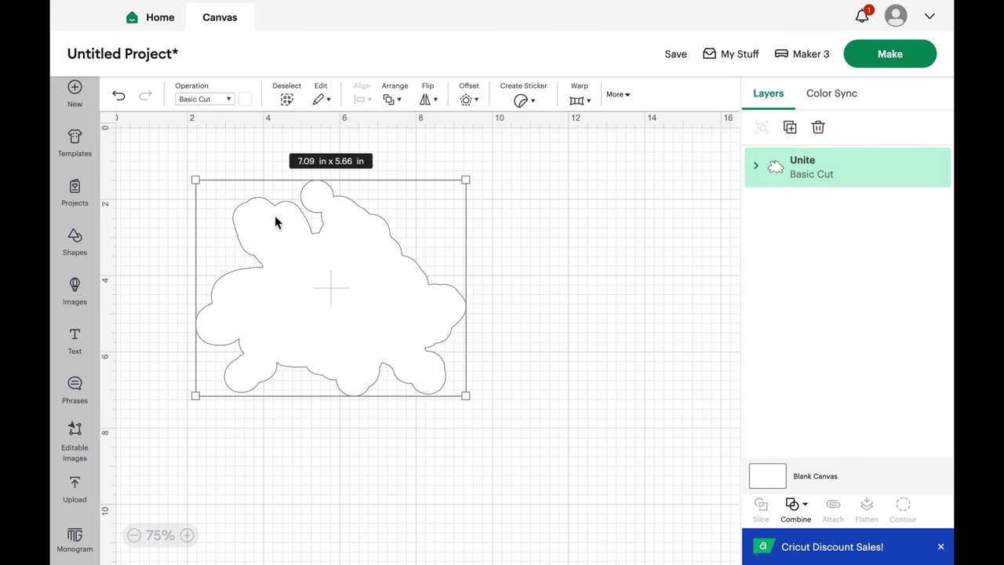
left_click(119, 95)
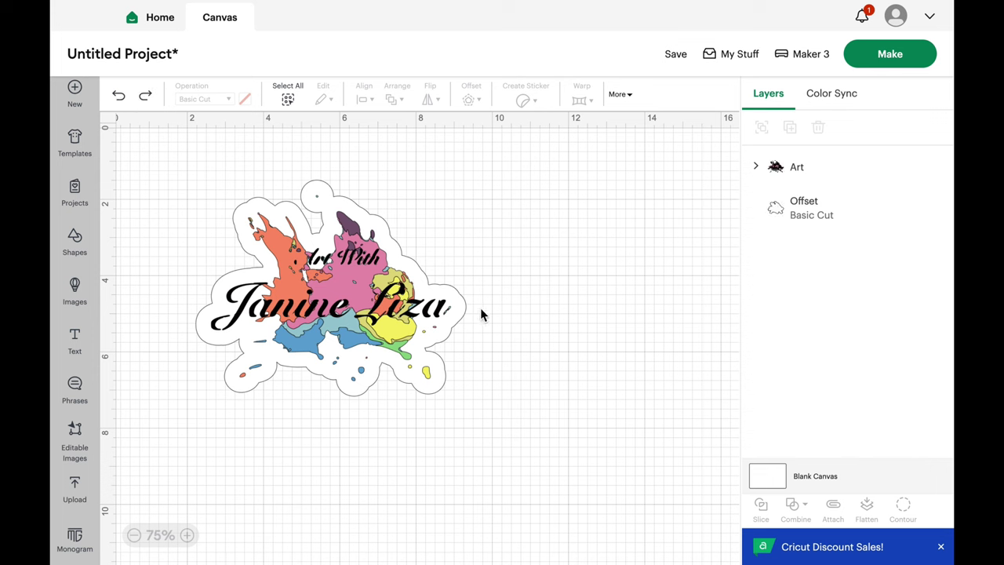
Flatten the art and white offset into one 7.09 x 5.66 in image and shift it left
left_click_drag(173, 160, 501, 452)
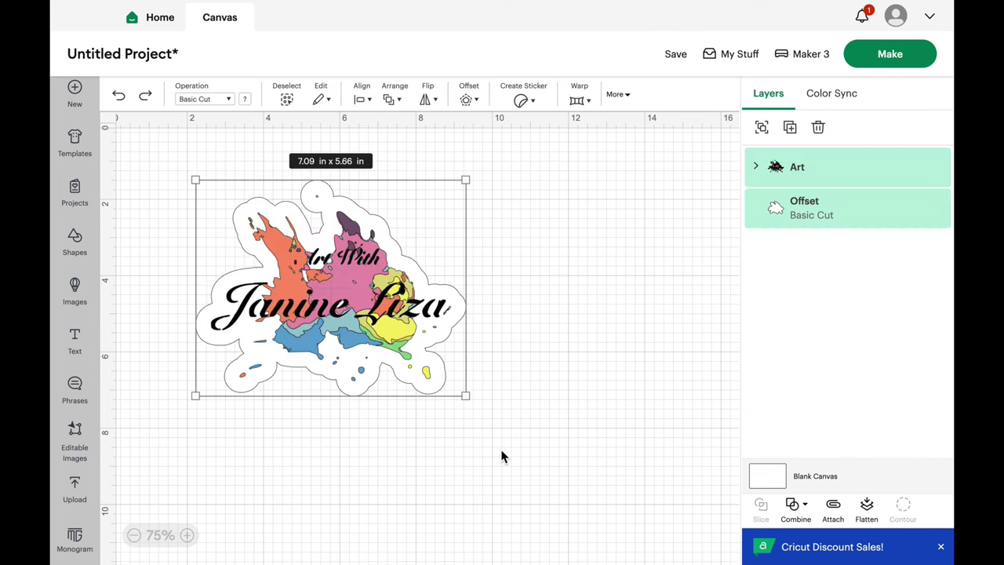
left_click(868, 510)
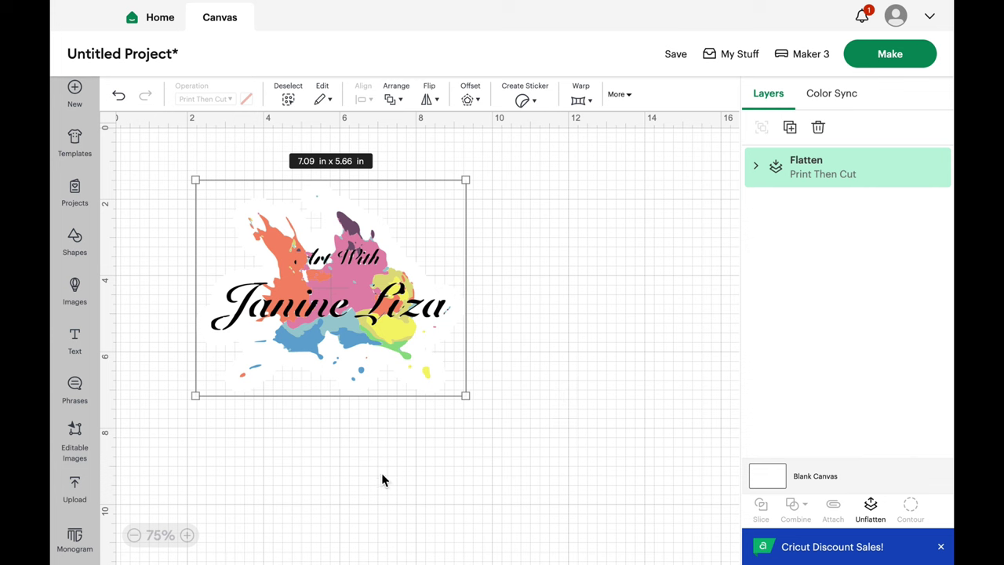
left_click(363, 448)
mouse_move(320, 291)
left_mouse_down()
mouse_move(540, 280)
mouse_move(239, 311)
mouse_move(365, 281)
mouse_move(495, 293)
mouse_move(444, 312)
mouse_move(298, 278)
mouse_move(308, 288)
left_mouse_up()
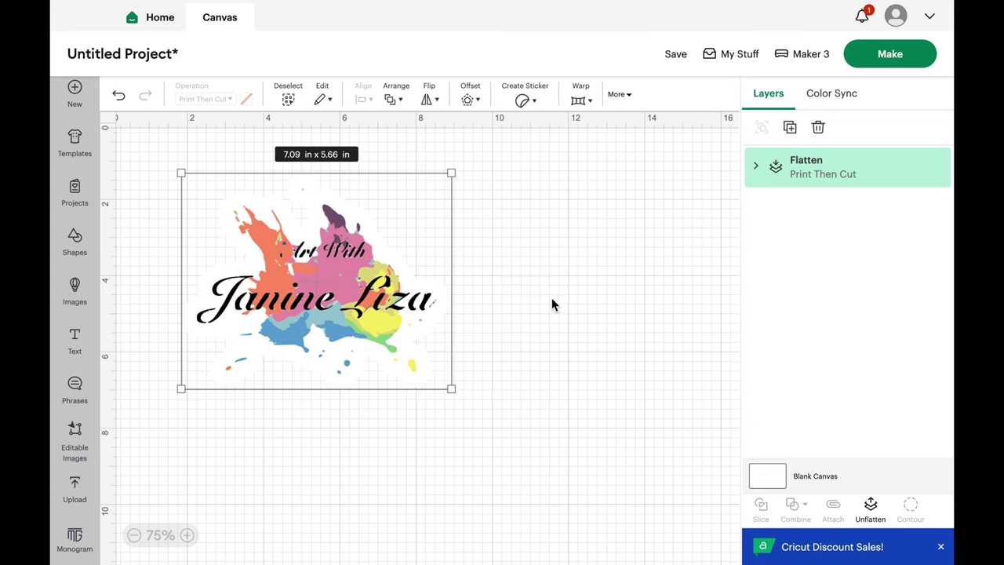
Start sticker creation for the flattened 7.09 x 5.66 in logo and reach the Die Cut / Kiss Cut choices
left_click(530, 93)
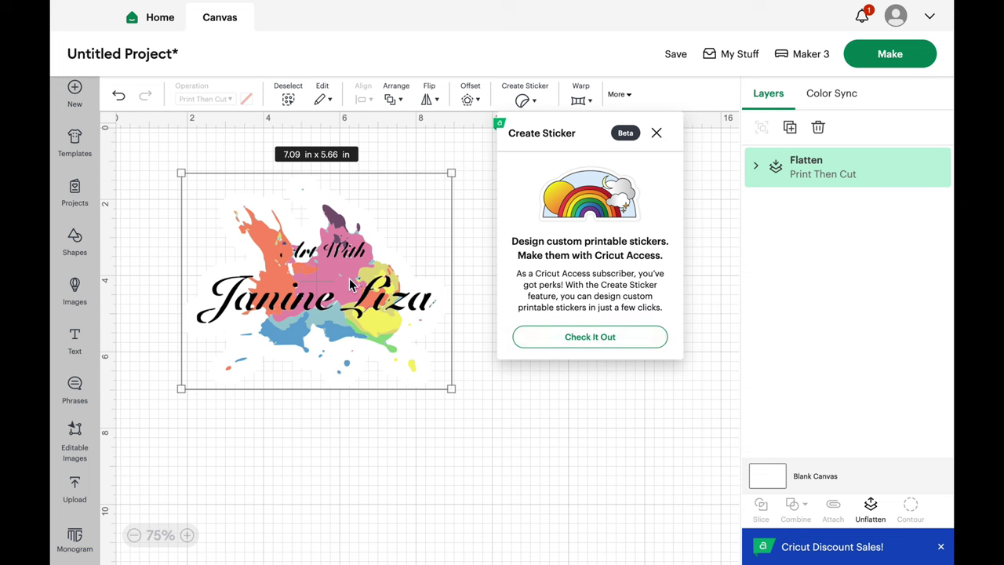
left_click(589, 338)
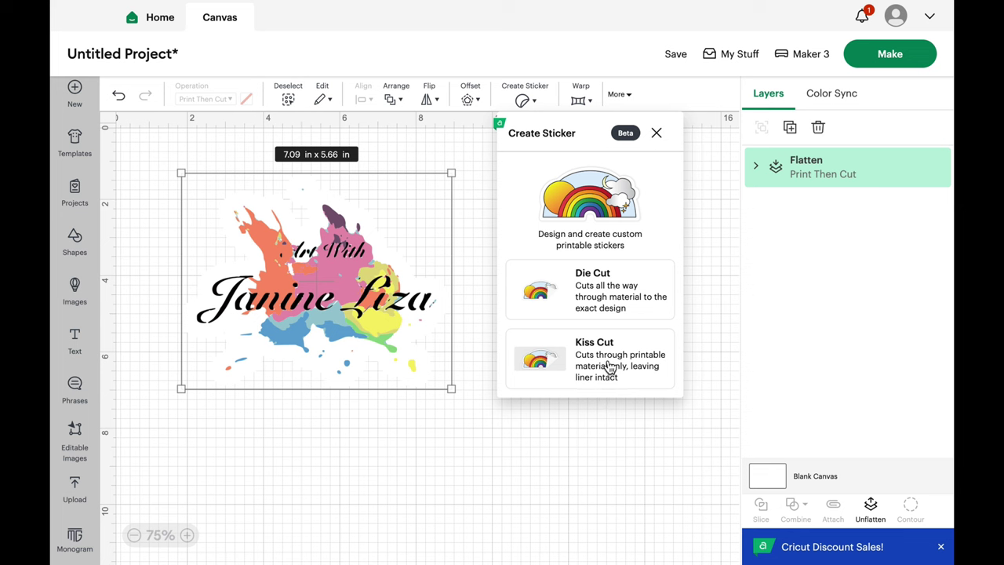
Choose a Die Cut sticker and switch its border from Wide to a Custom width
left_click(620, 298)
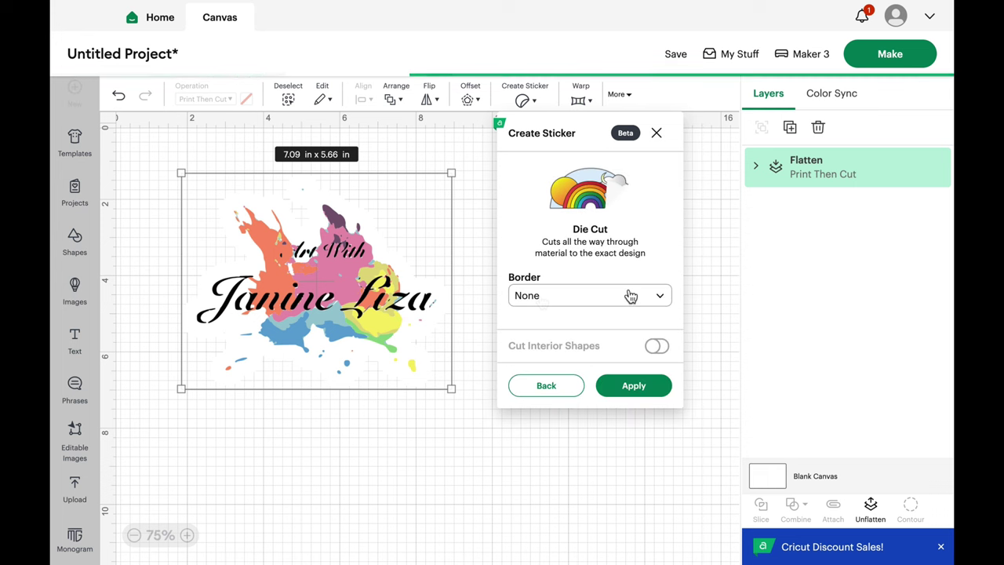
left_click(664, 295)
left_click(539, 402)
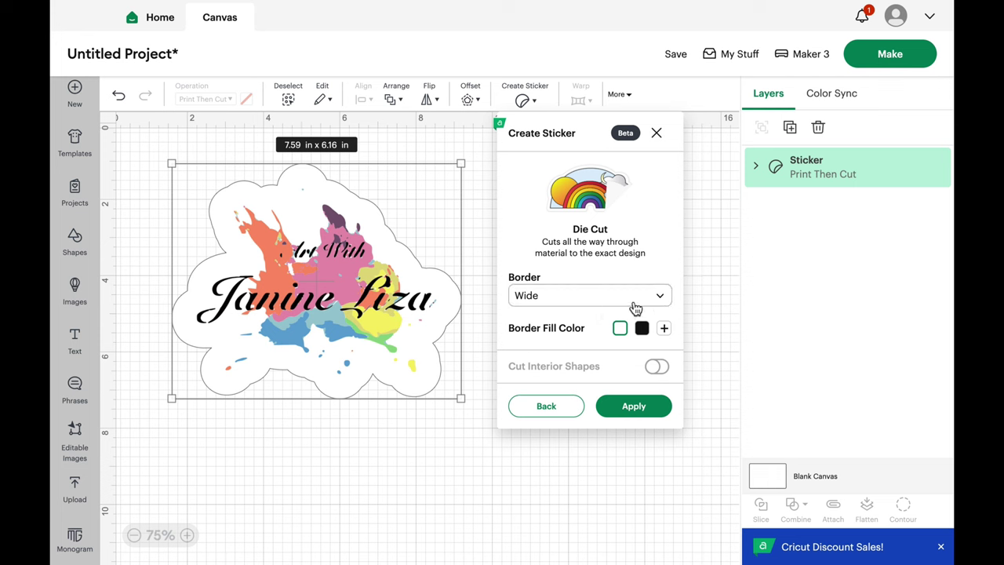
left_click(663, 295)
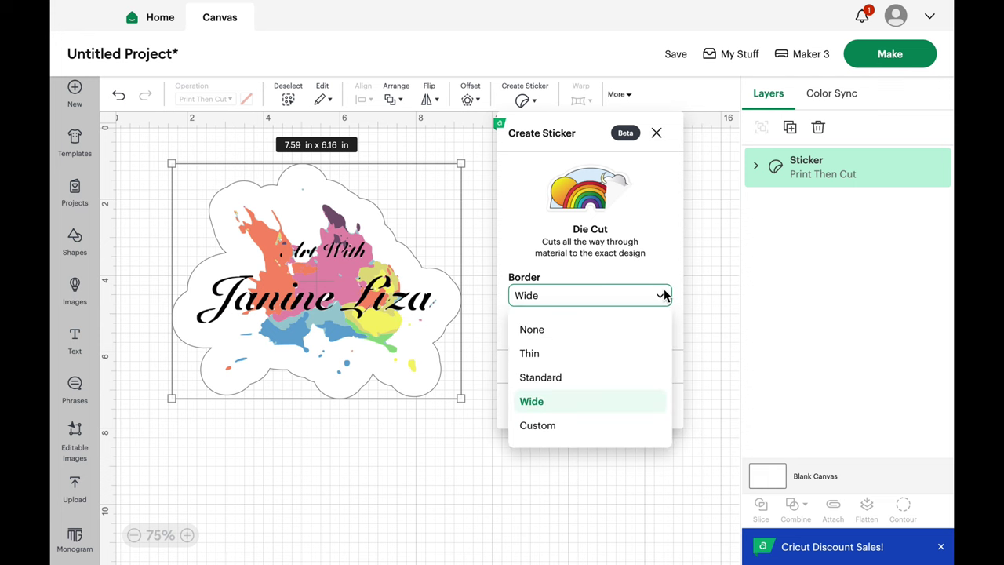
left_click(556, 426)
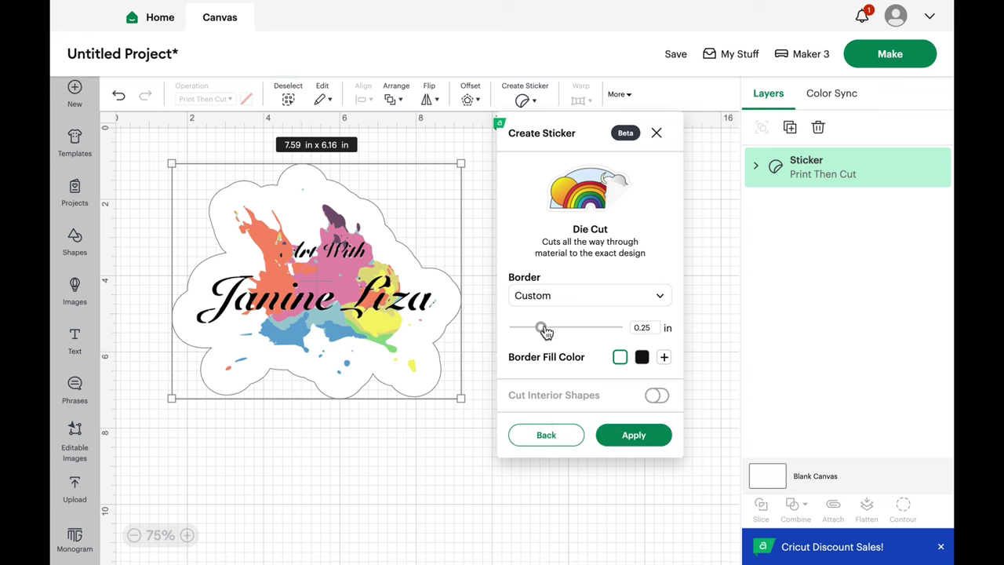
Adjust the custom border slider, settling the border at 0.261 in (7.61 x 6.19 in)
left_click_drag(541, 328, 577, 332)
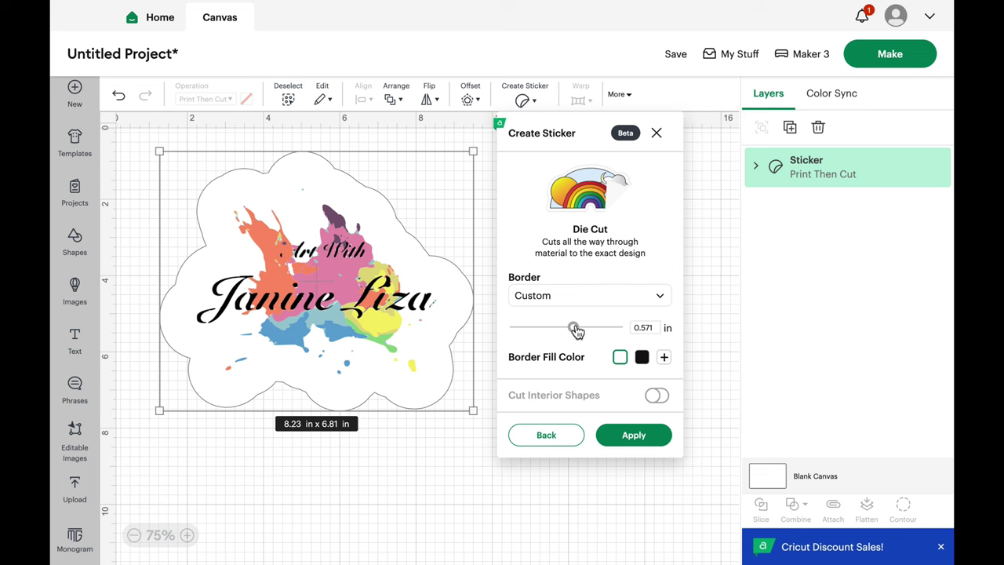
left_click_drag(576, 331, 596, 330)
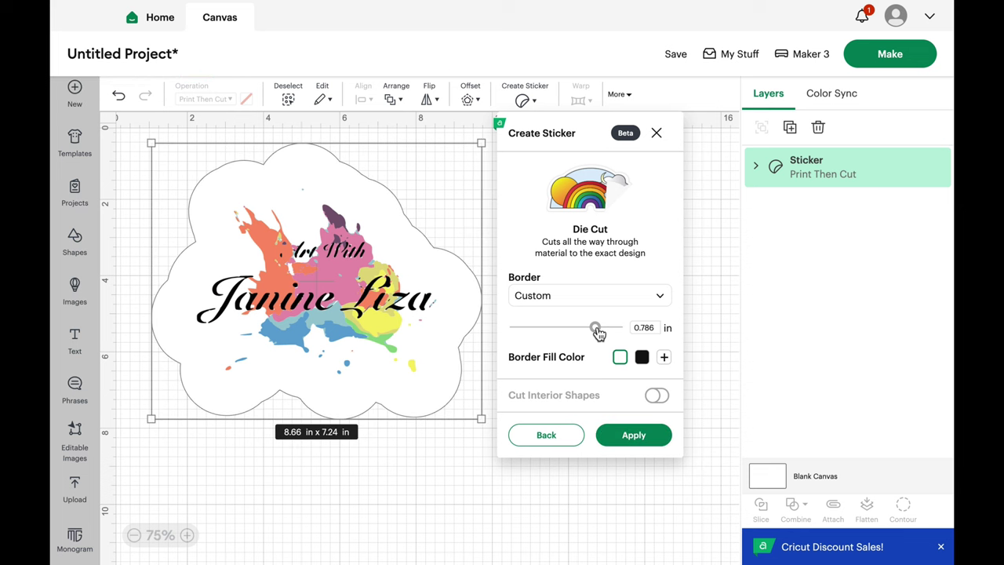
left_click_drag(598, 332, 544, 329)
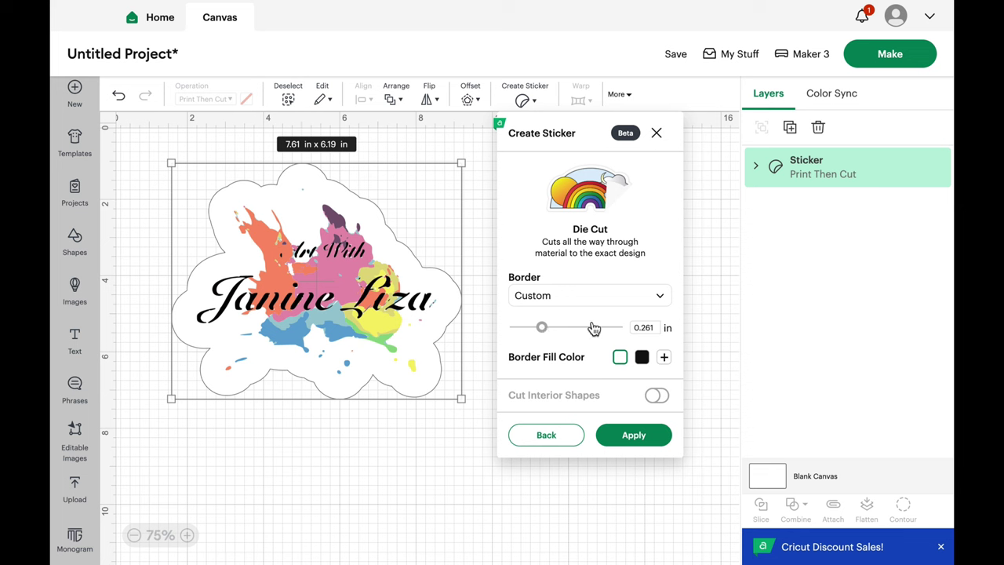
Set the Die Cut sticker border to None and apply it, keeping the logo 7.09 x 5.66 in
left_click(659, 296)
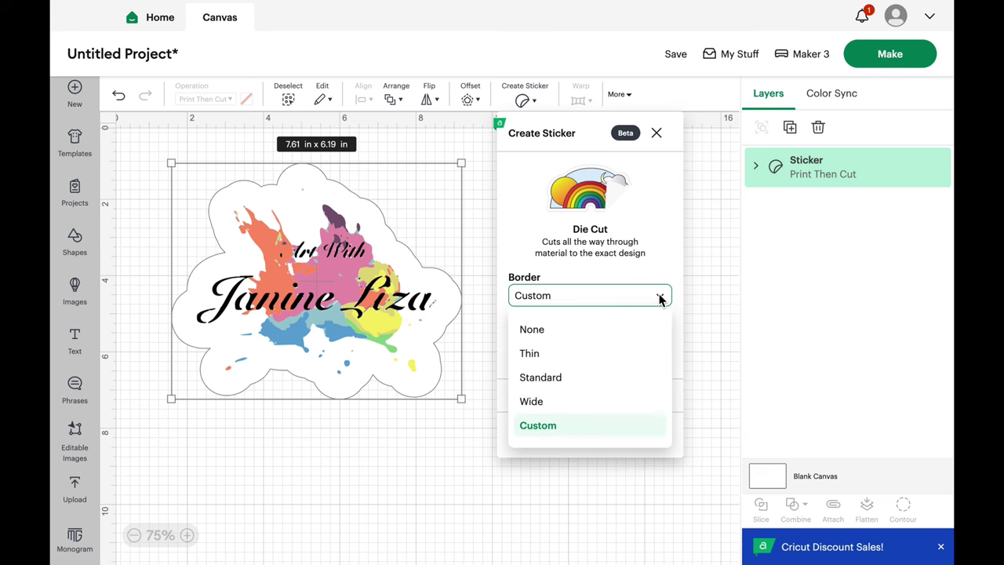
left_click(571, 333)
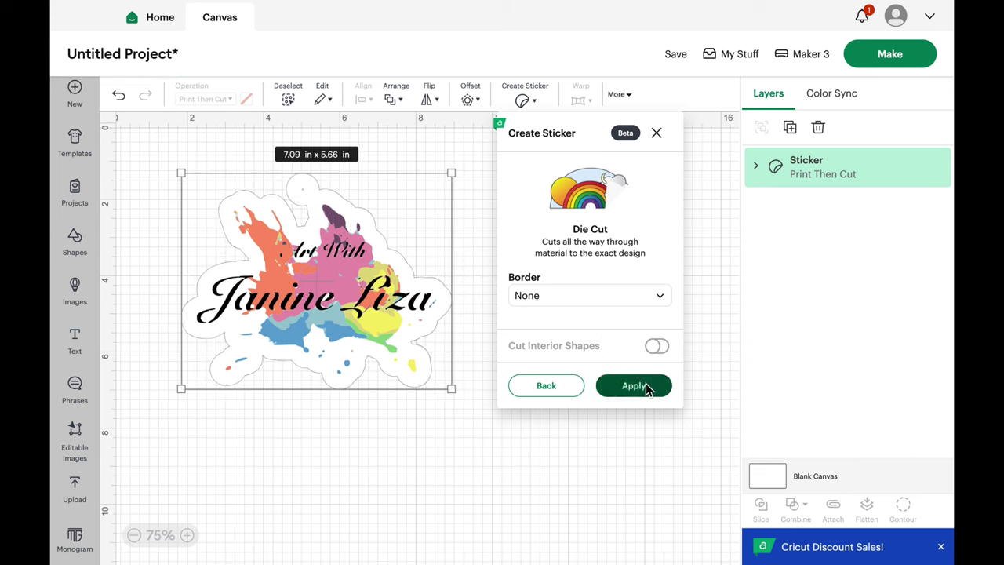
left_click(634, 386)
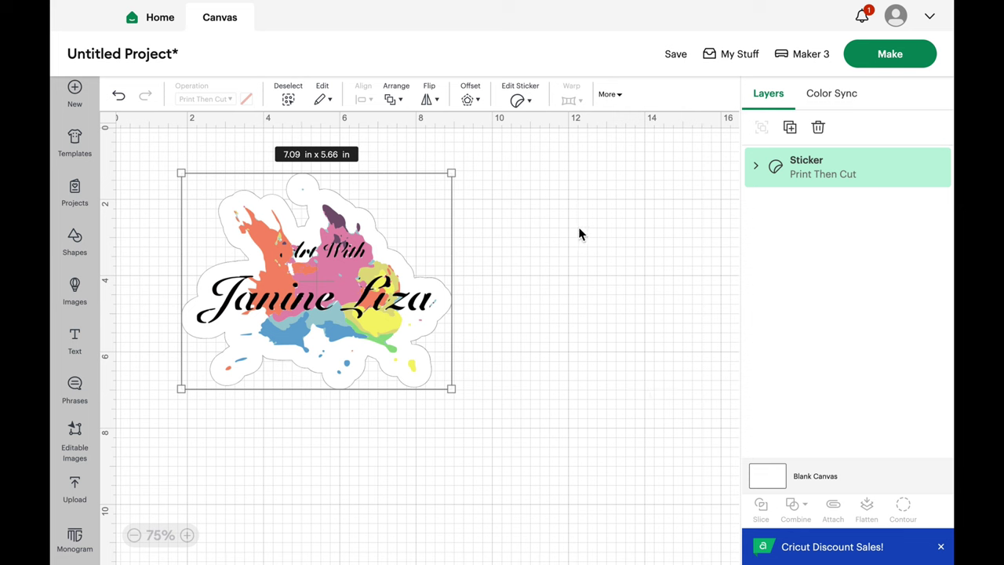
Go to Make and save the sticker project, reaching the 8.5 x 11 in Print Then Cut mat
left_click(898, 62)
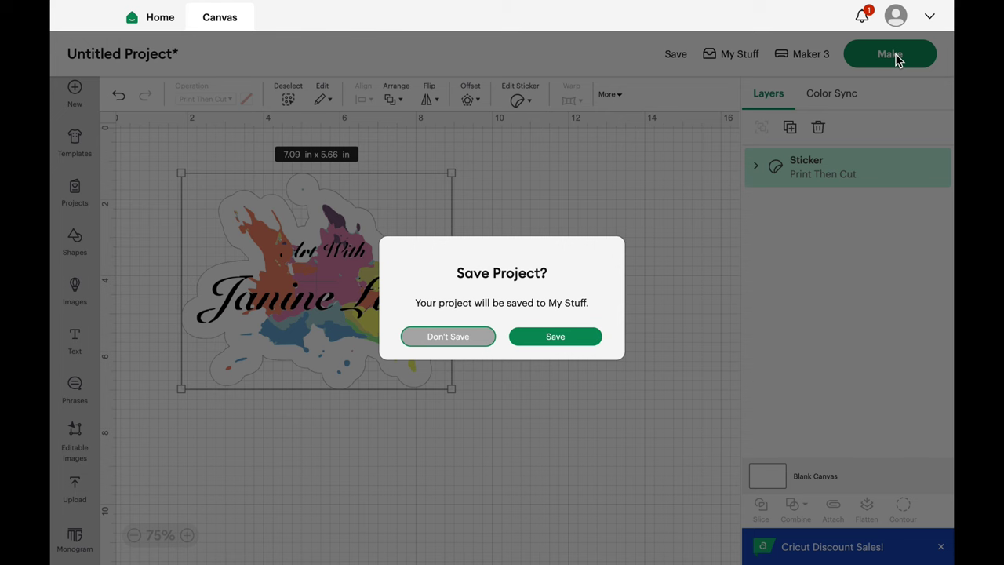
left_click(579, 348)
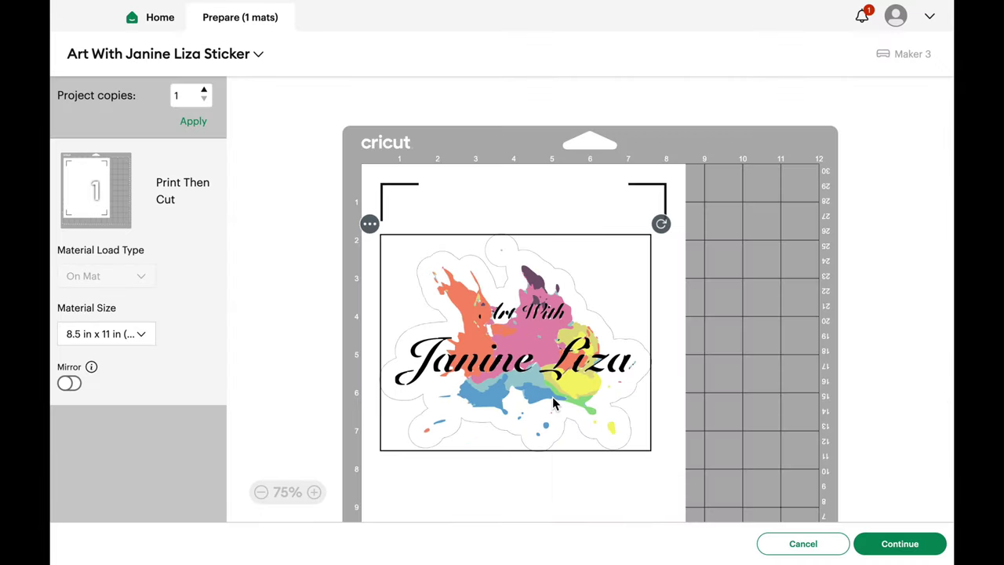
Deselect the sticker and zoom out to 50% to view the whole 8.5 x 11 in mat
left_click(665, 421)
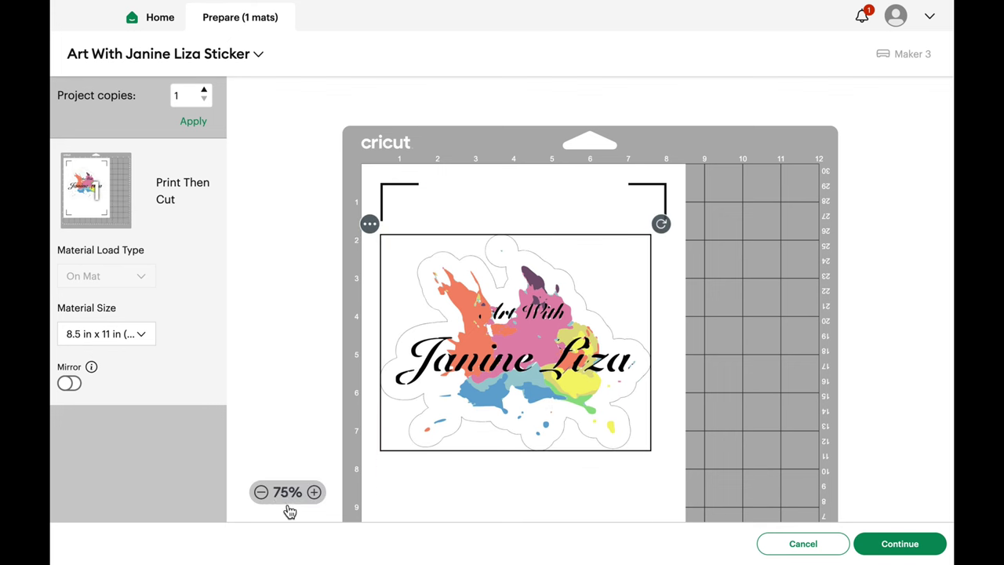
left_click(262, 492)
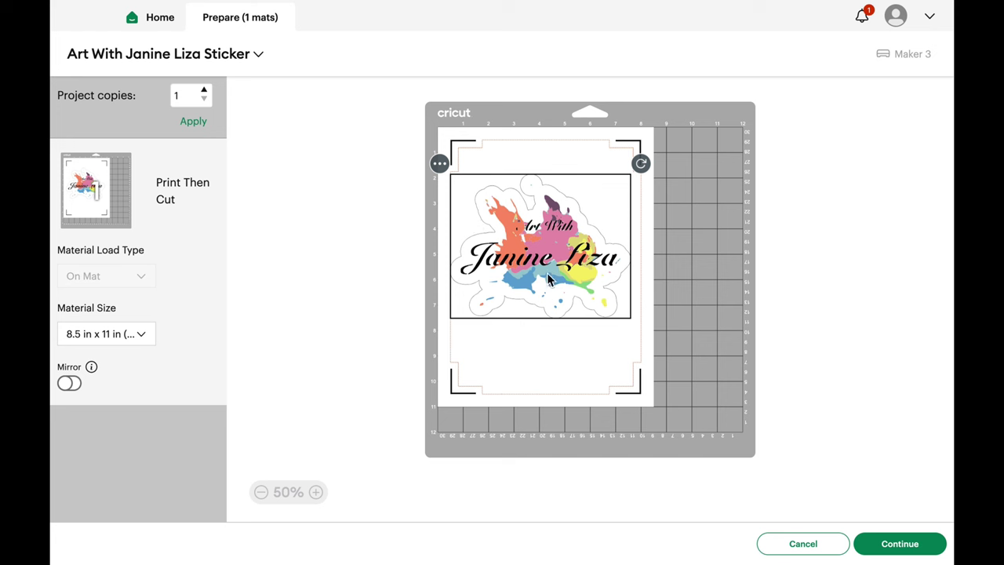
left_click(204, 91)
left_click(193, 121)
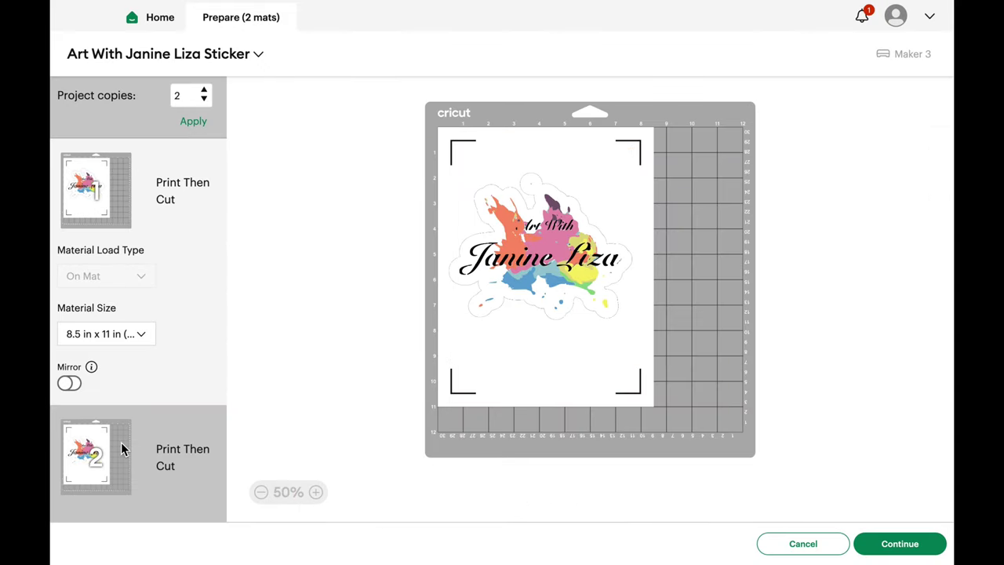
left_click(88, 474)
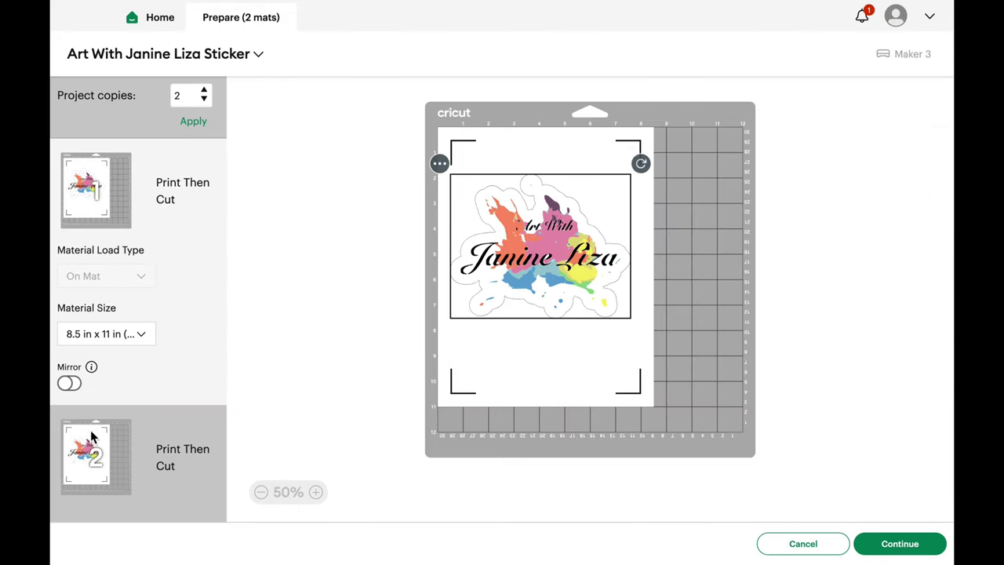
left_click(97, 479)
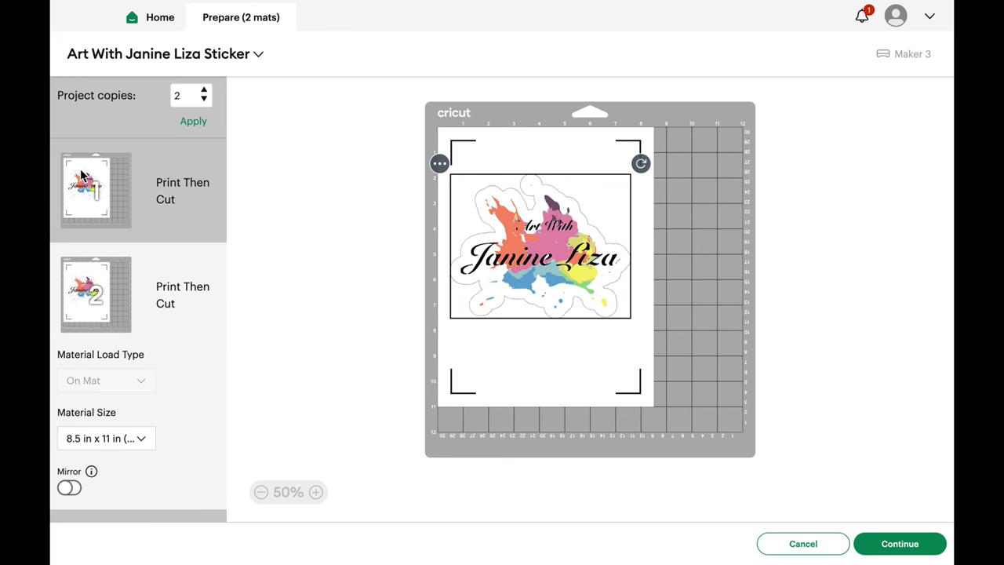
left_click(94, 201)
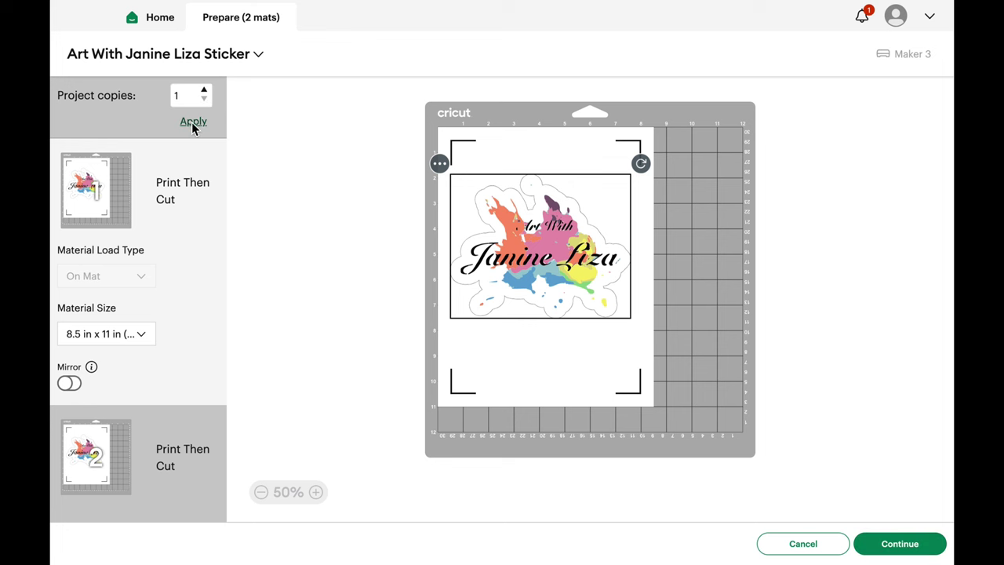
left_click(193, 121)
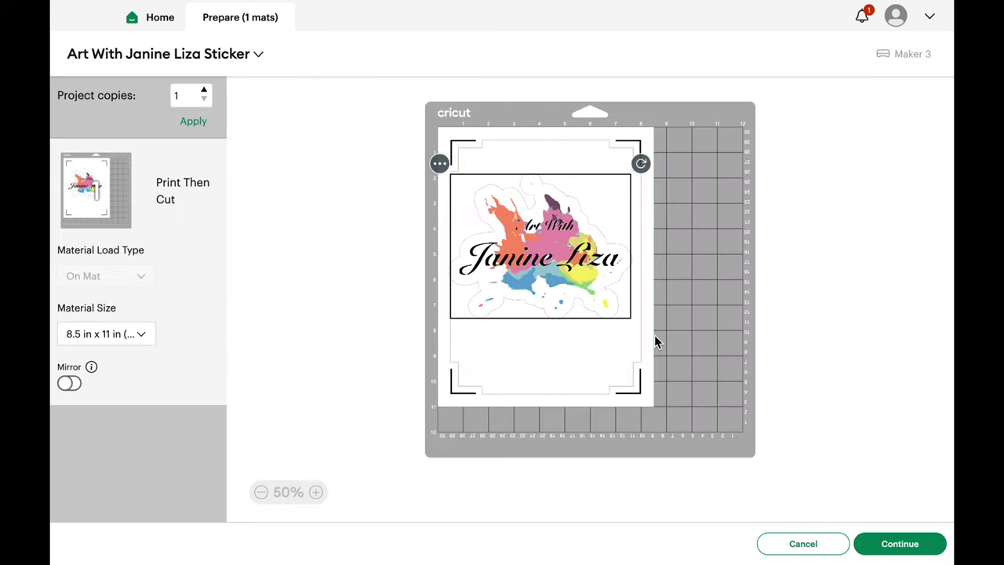
Continue to the Make screen, select the Bluetooth Cricut Maker, and cancel the Change Machine dialog
left_click(907, 545)
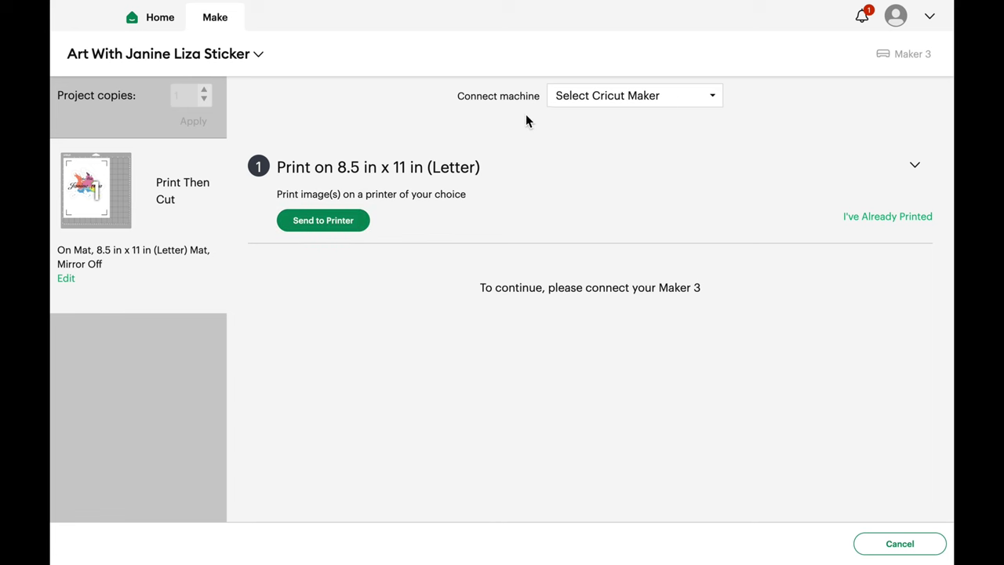
left_click(714, 98)
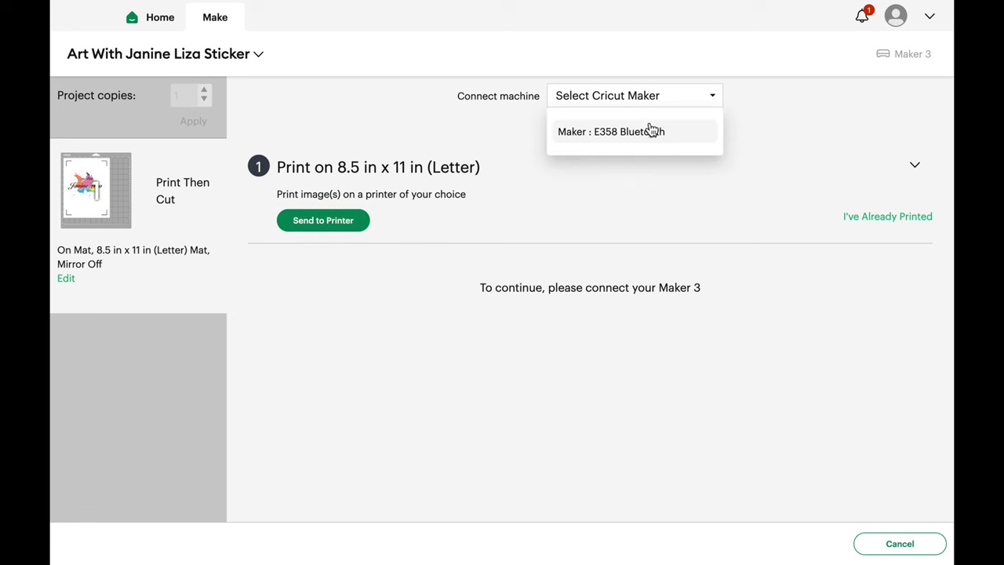
left_click(658, 137)
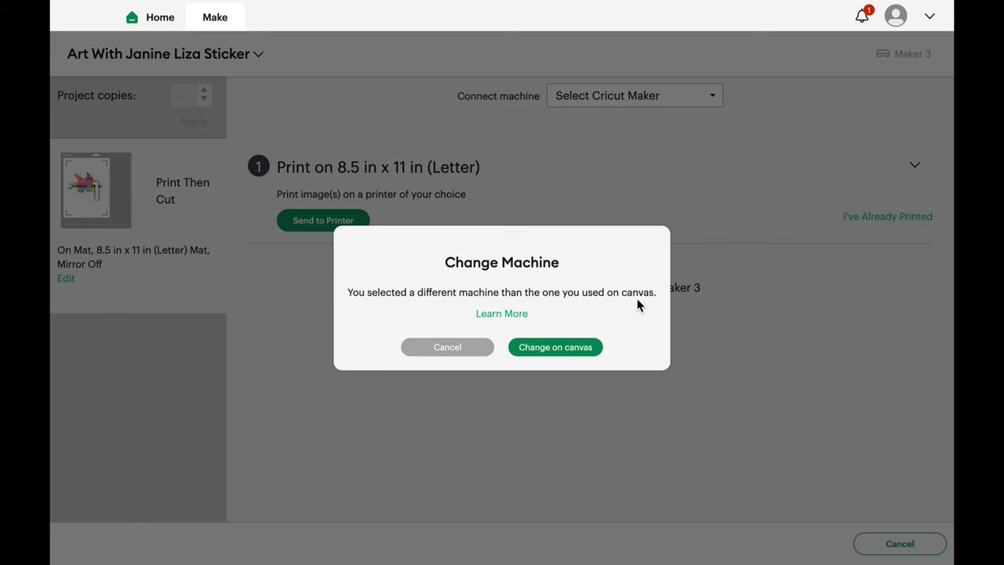
left_click(457, 349)
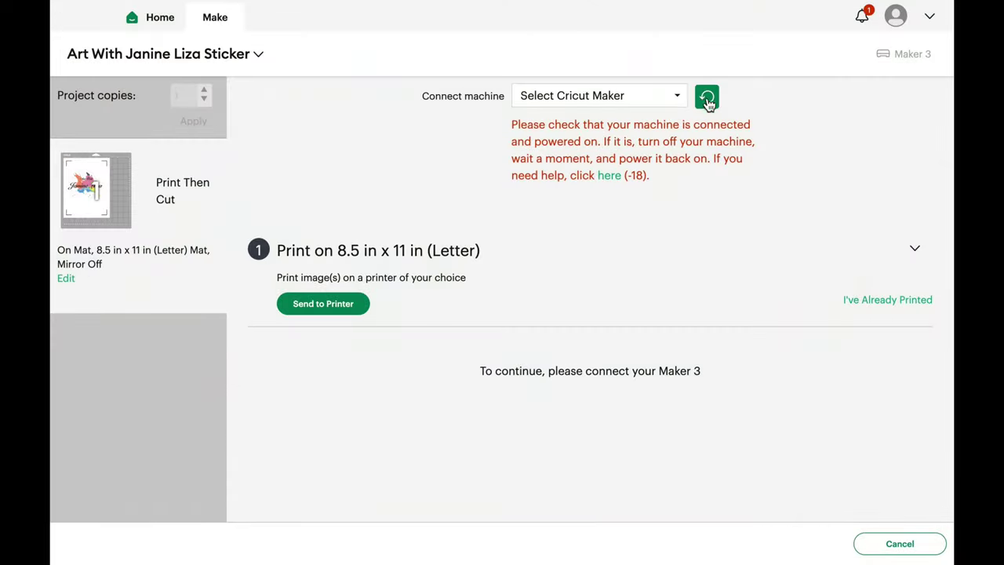
left_click(707, 101)
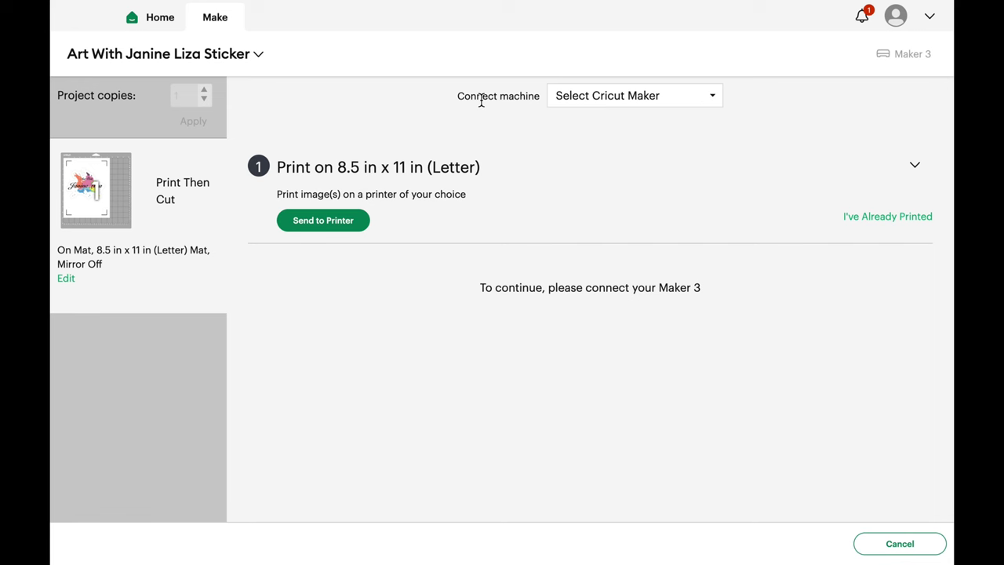
Print one copy of the sticker page on the HP Color LaserJet MFP M277dw
left_click(349, 225)
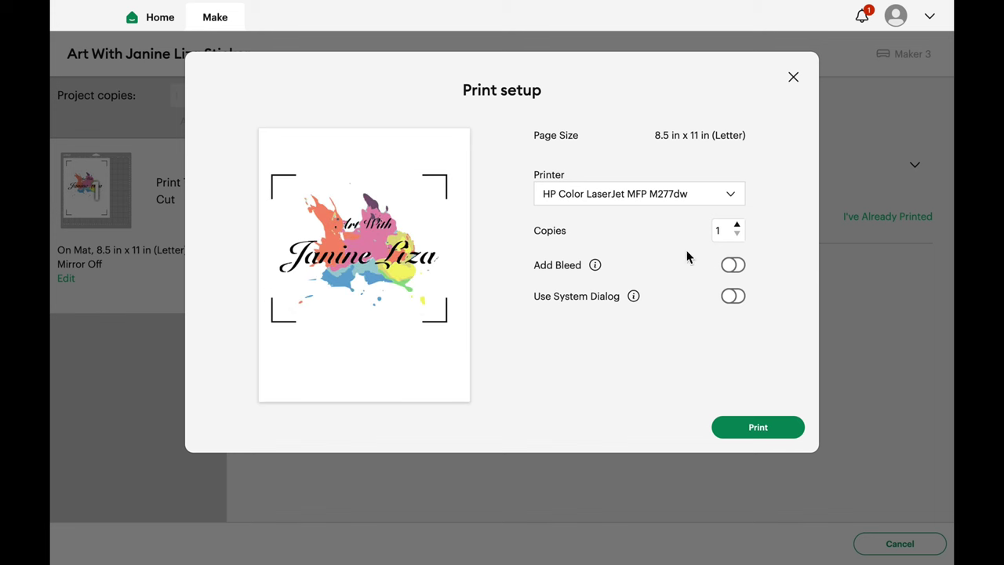
left_click(774, 432)
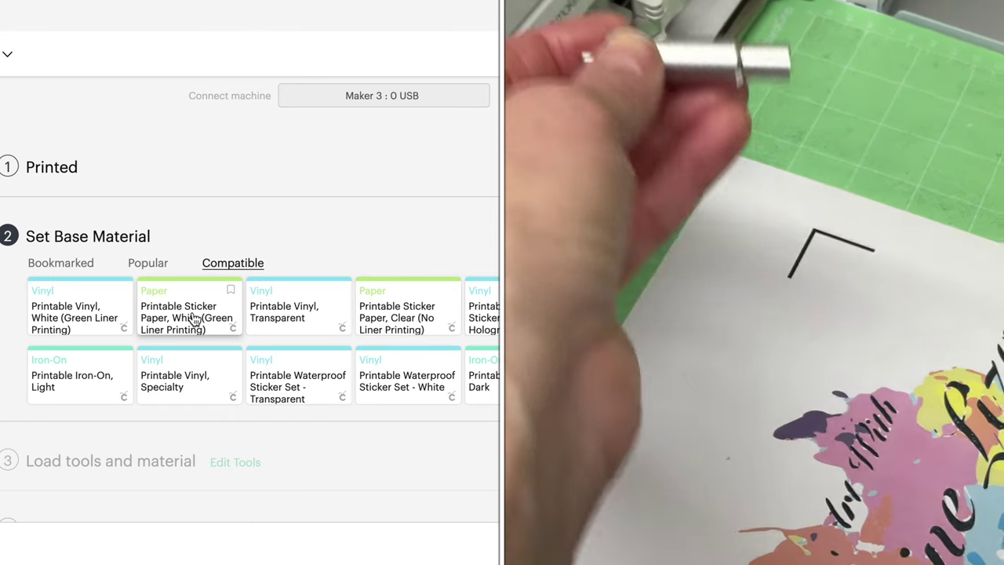
Choose Printable Sticker Paper, White (Green Liner Printing) with Die-Cut Pressure set to Less
left_click(195, 317)
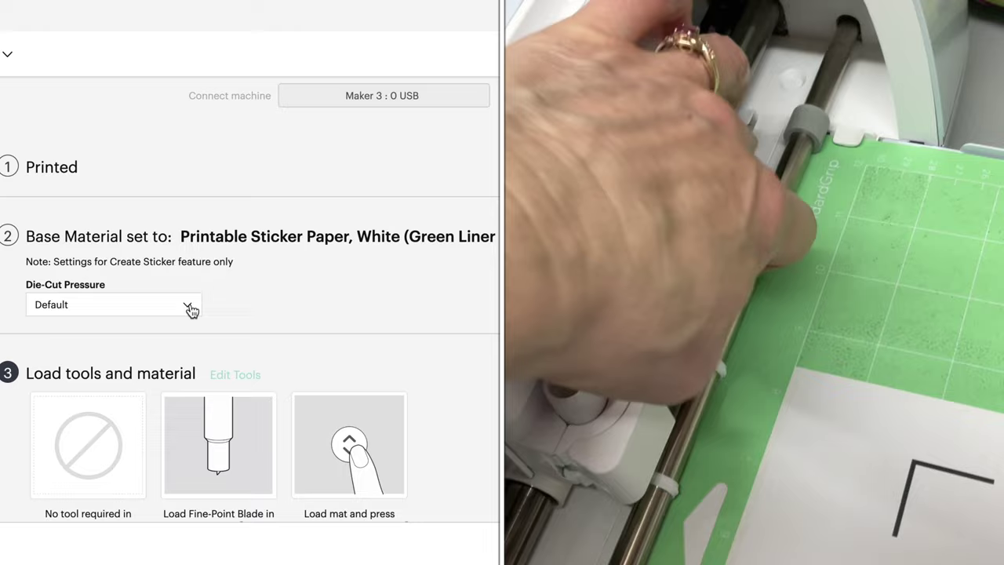
left_click(191, 309)
left_click(83, 374)
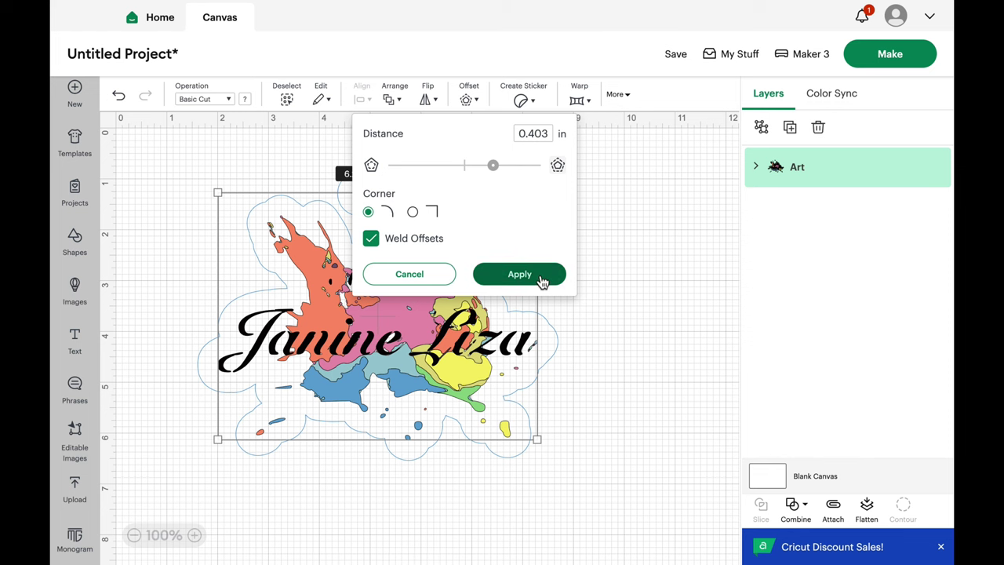
Apply the welded offset as a layer behind the logo and bring up its colour choices
left_click(540, 278)
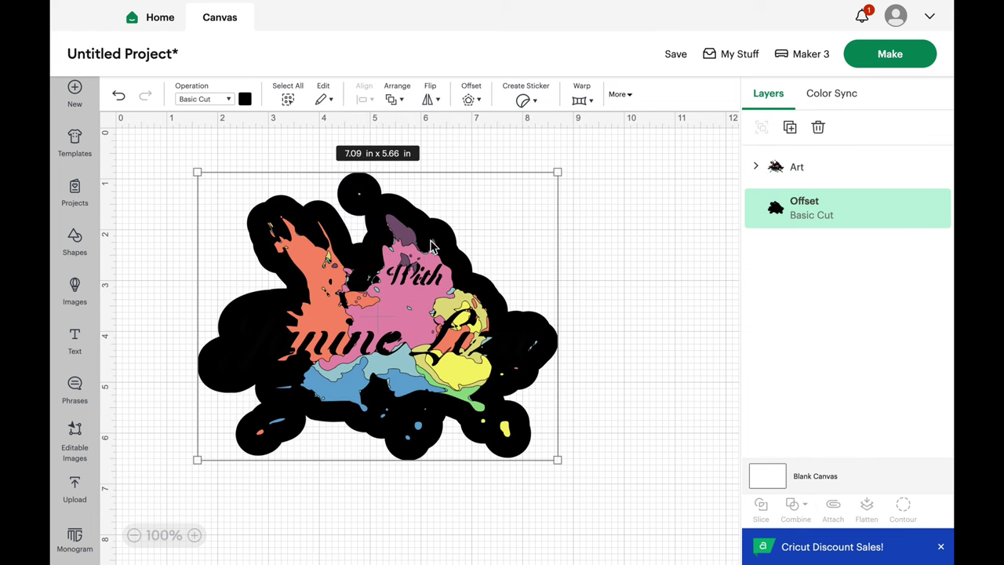
left_click(244, 101)
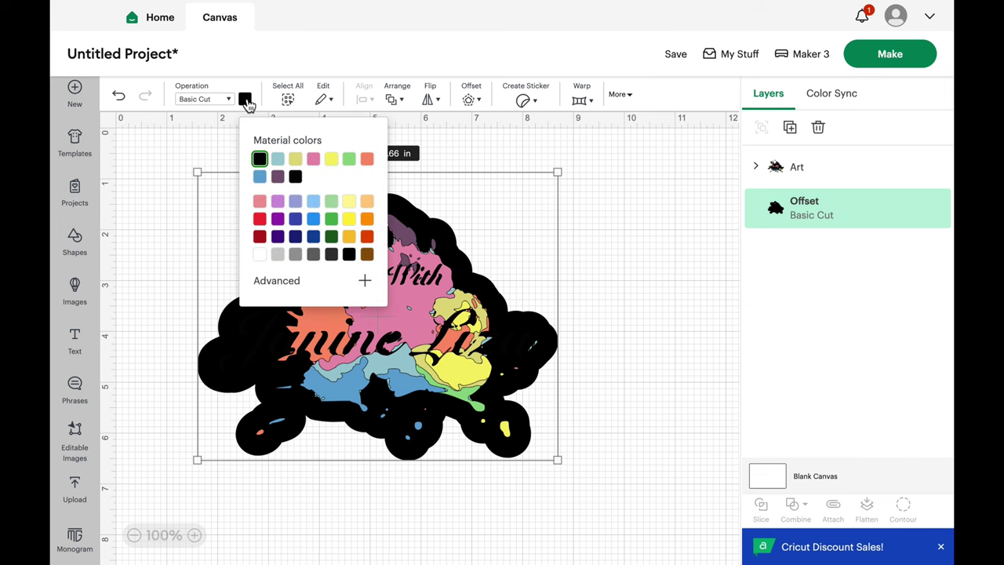